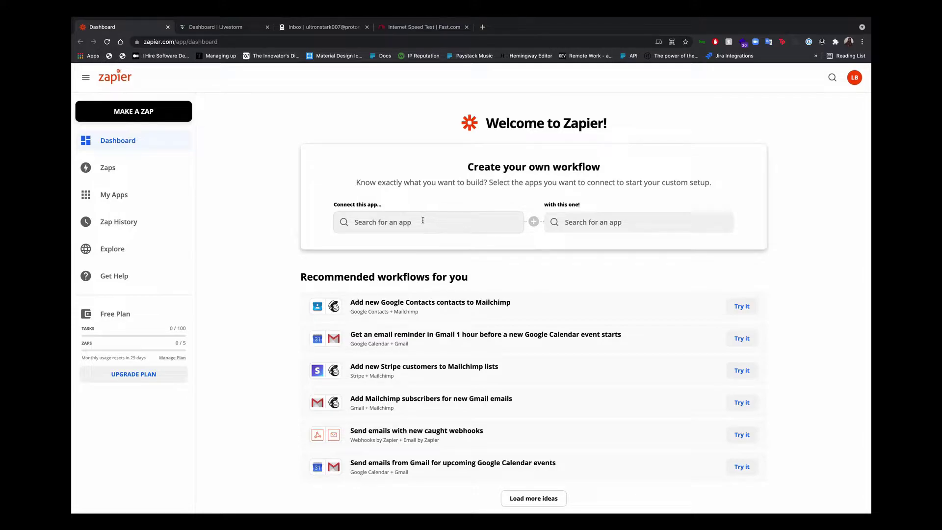
Choose Paystack and Livestorm as the two apps to connect.
{"action": "left_click", "coordinate": [366, 217]}
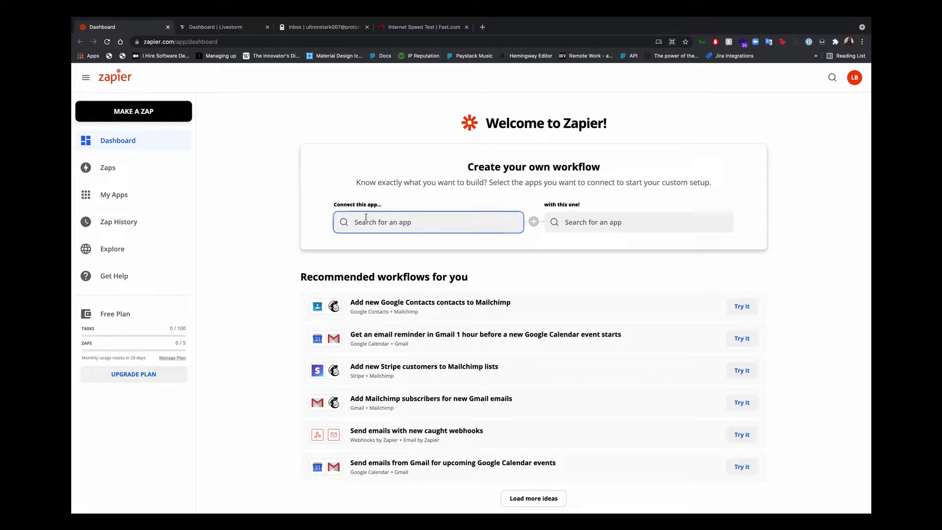
{"action": "type", "text": "payst"}
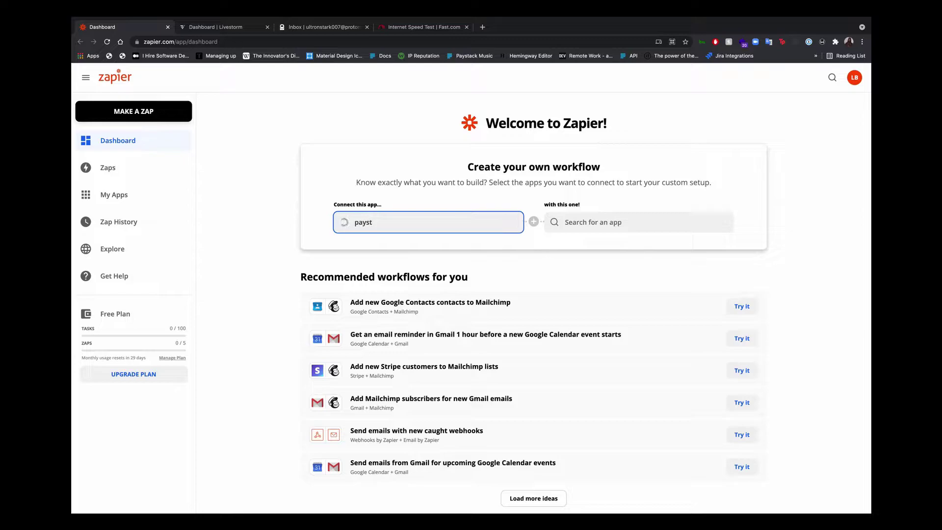
{"action": "left_click", "coordinate": [385, 247]}
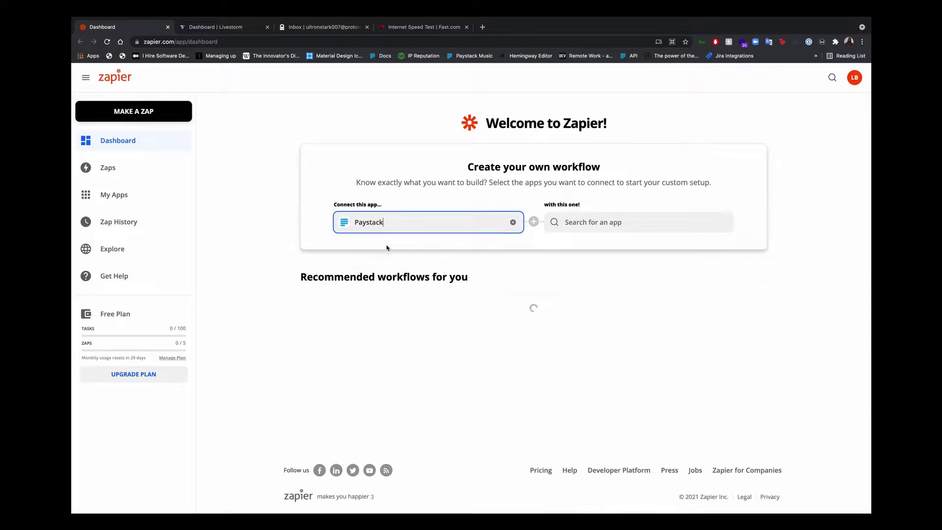
{"action": "left_click", "coordinate": [608, 231]}
{"action": "type", "text": "live"}
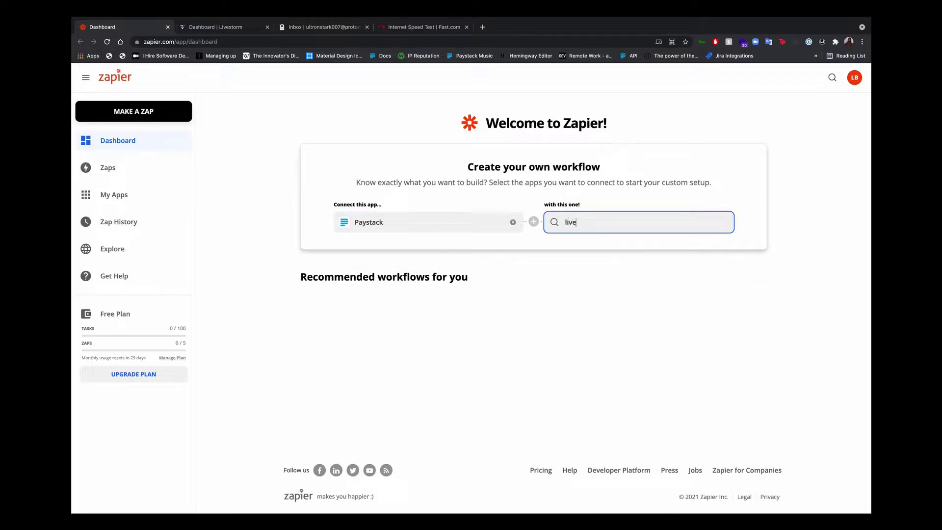
{"action": "type", "text": "storm"}
{"action": "left_click", "coordinate": [605, 247]}
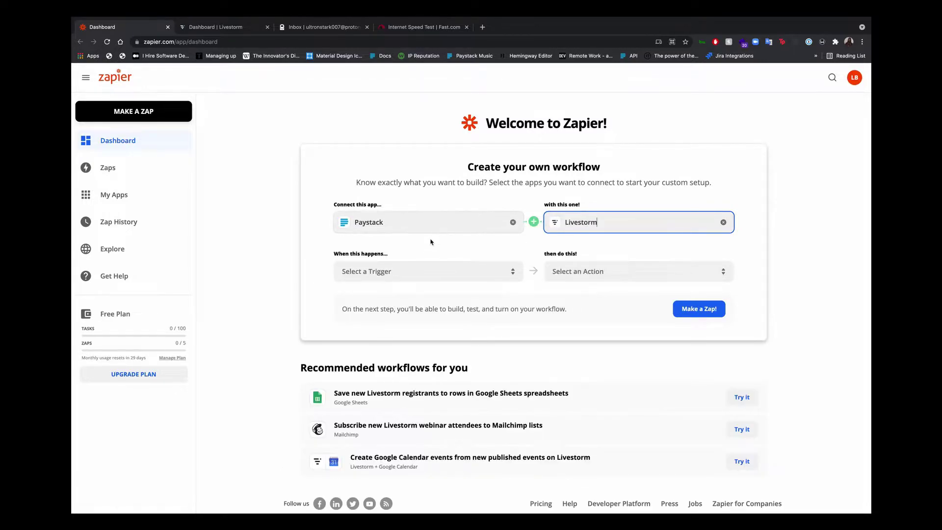
Set the trigger to New Payment Page Transaction and the action to Create Registrant.
{"action": "left_click", "coordinate": [418, 279]}
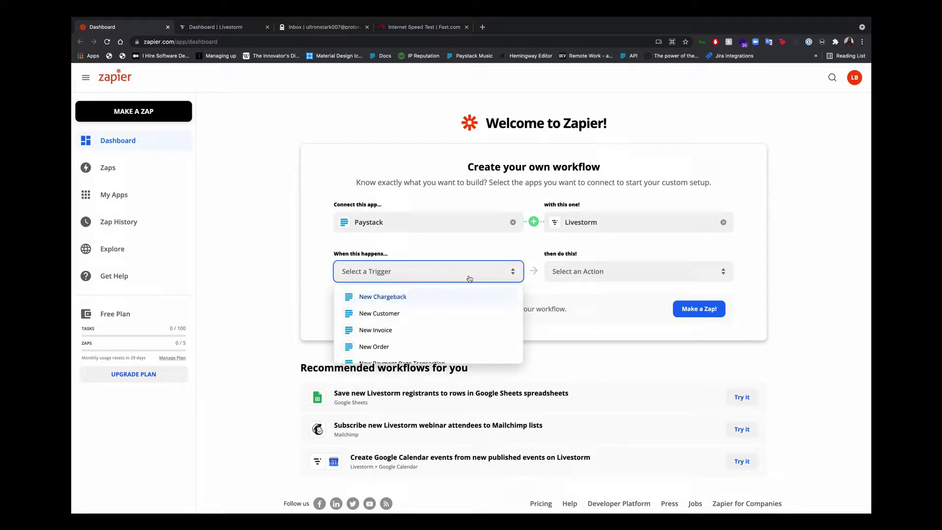
{"action": "scroll", "coordinate": [463, 321], "scroll_direction": "down", "scroll_amount": 2}
{"action": "left_click", "coordinate": [463, 320]}
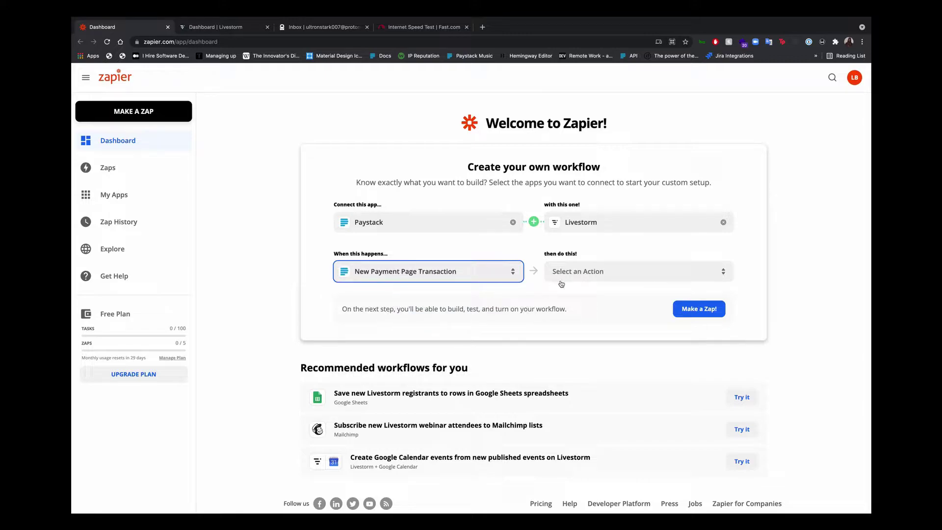
{"action": "left_click", "coordinate": [602, 277]}
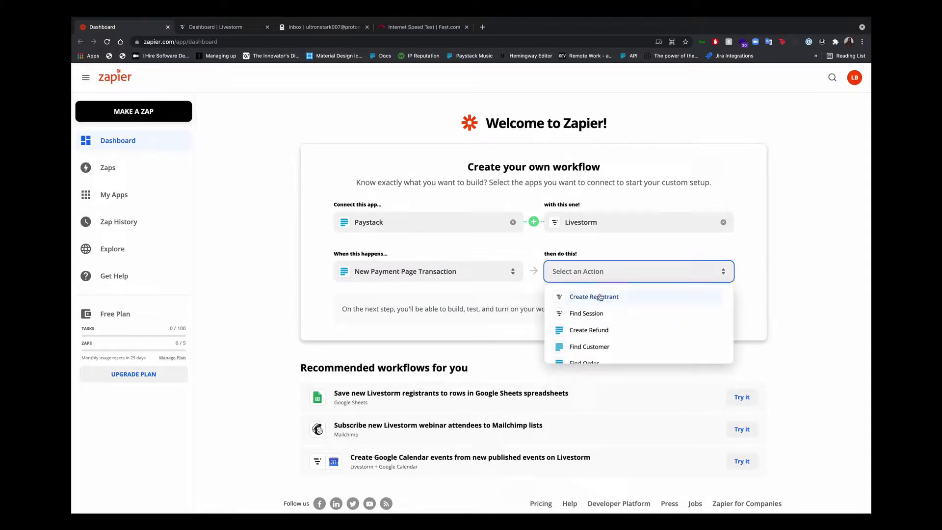
{"action": "left_click", "coordinate": [602, 296]}
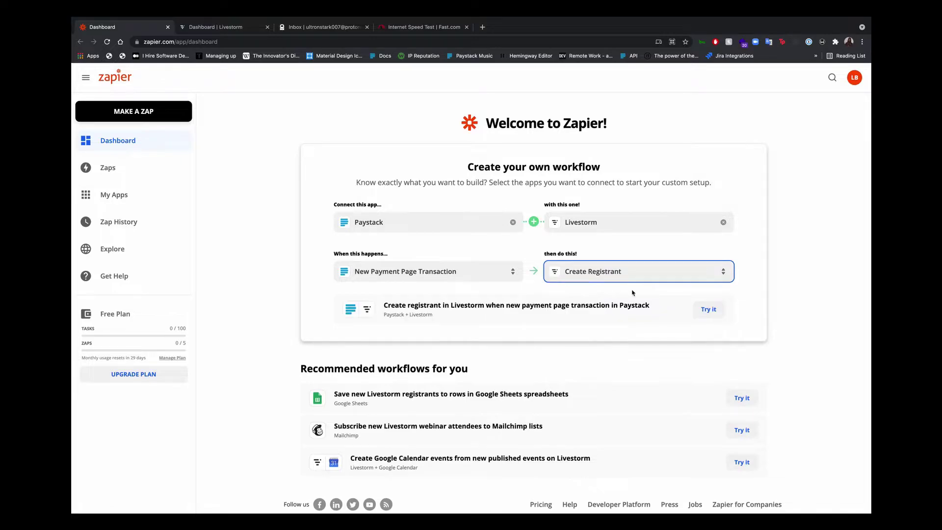
Try the suggested Paystack-to-Livestorm Zap and begin connecting a Paystack account.
{"action": "left_click", "coordinate": [709, 309]}
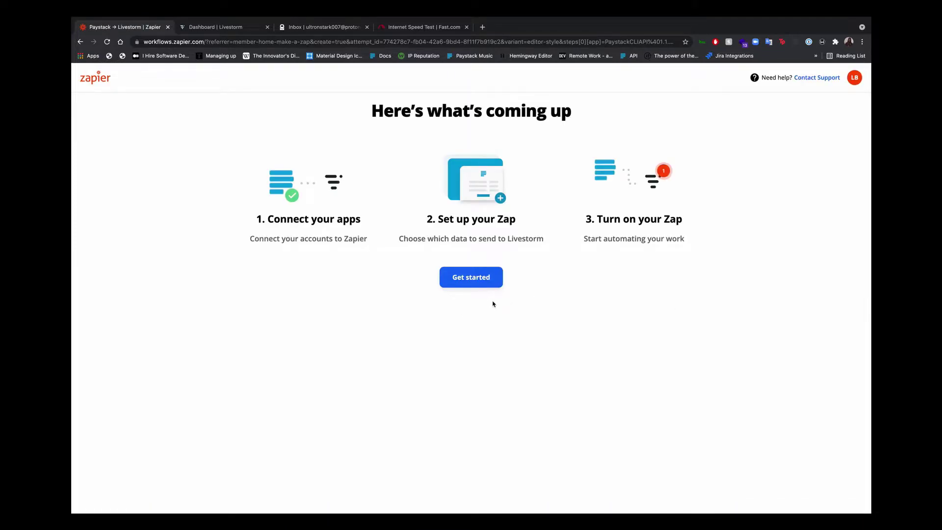
{"action": "left_click", "coordinate": [476, 277]}
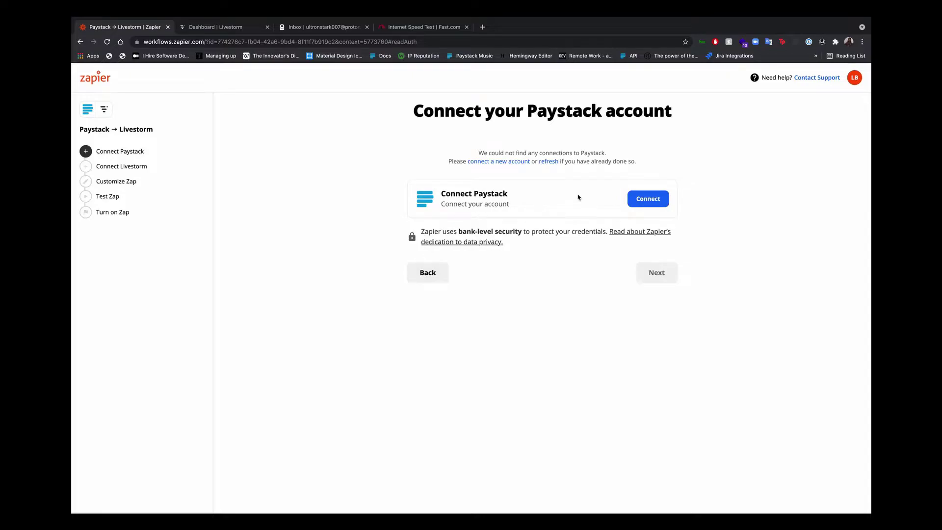
{"action": "left_click", "coordinate": [643, 205]}
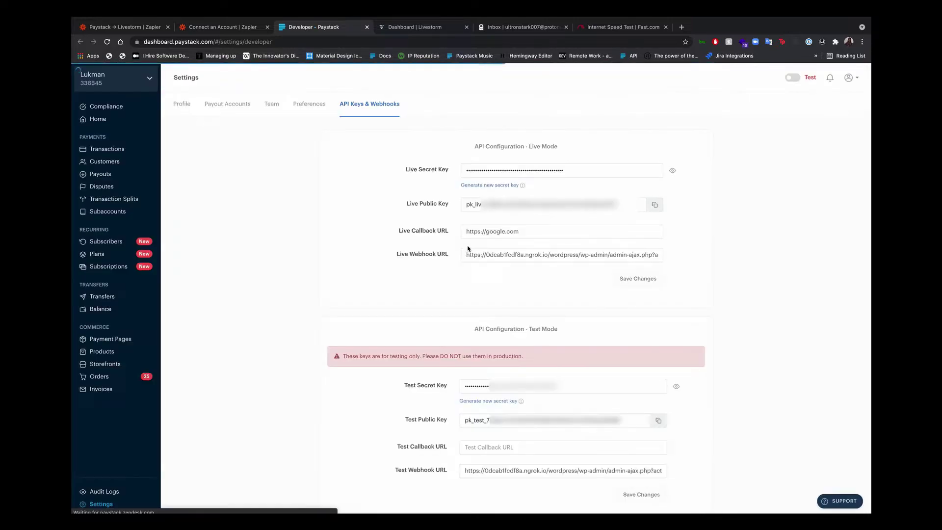
Reveal the Paystack Test Secret Key and copy it to the clipboard.
{"action": "left_click", "coordinate": [678, 390]}
{"action": "left_click", "coordinate": [660, 388]}
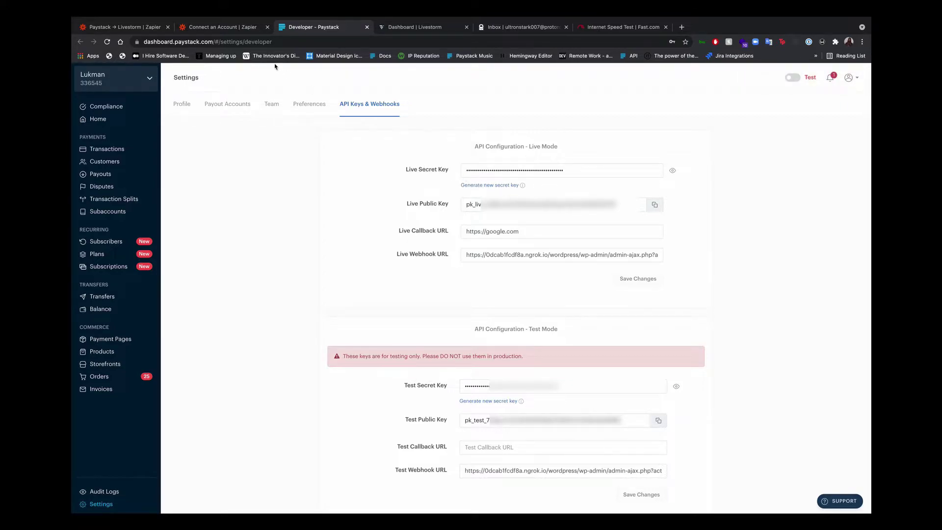
Connect the Paystack account in Zapier using the pasted secret key.
{"action": "left_click", "coordinate": [238, 29]}
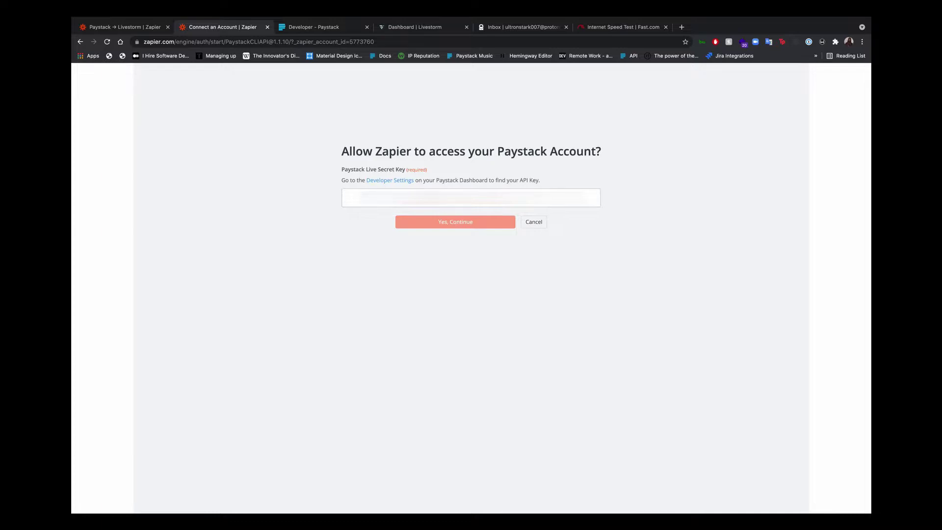
{"action": "key", "text": "super+v"}
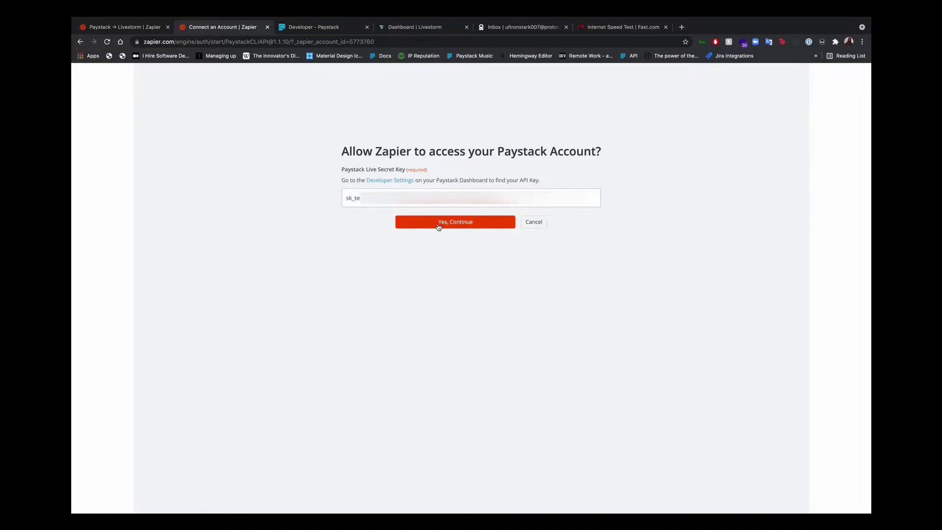
{"action": "left_click", "coordinate": [438, 226]}
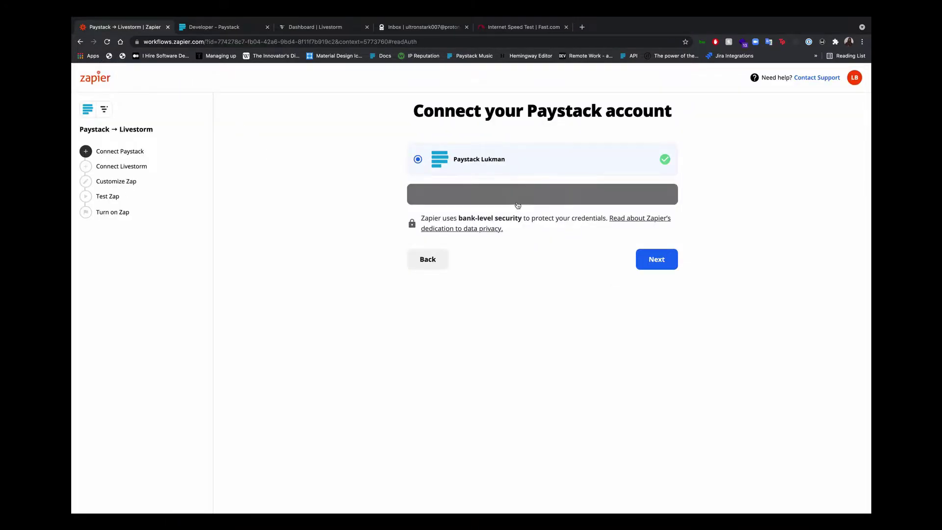
{"action": "left_click", "coordinate": [659, 266]}
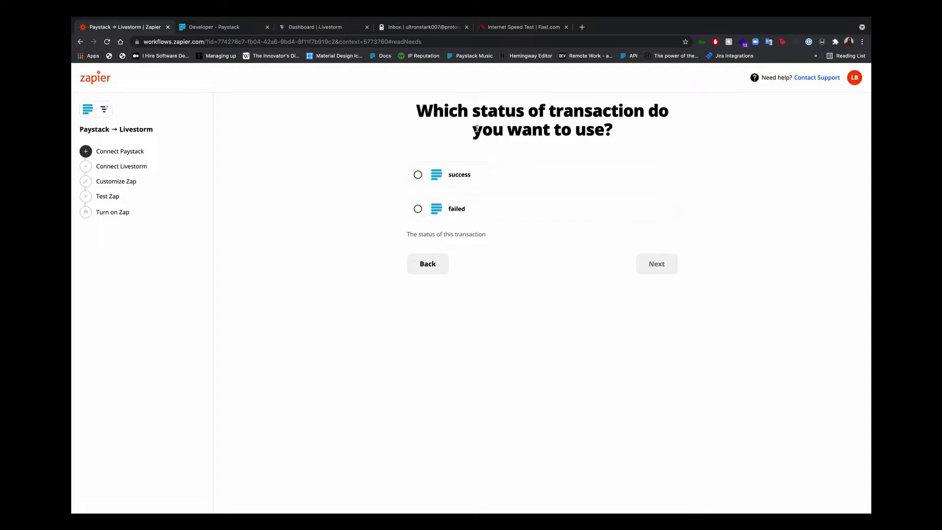
Limit the trigger to success transactions and refresh the payment page list.
{"action": "left_click", "coordinate": [458, 175]}
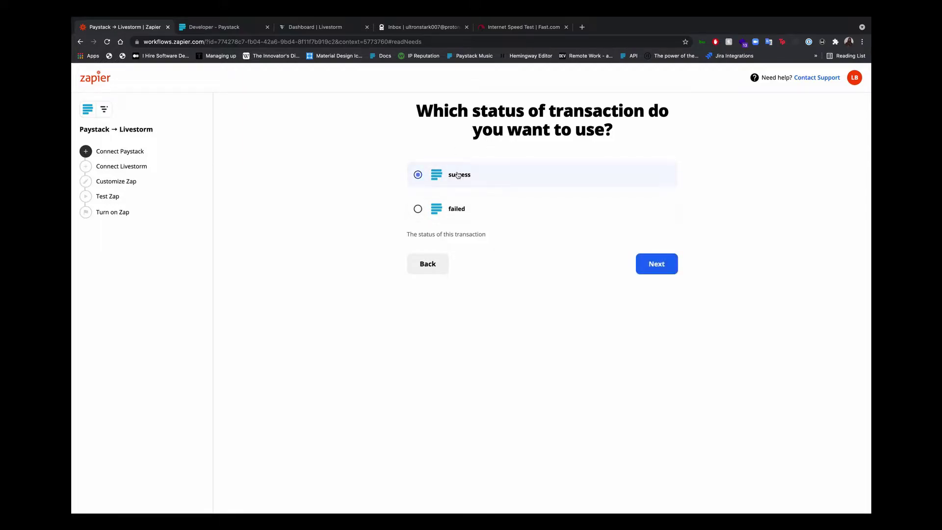
{"action": "left_click", "coordinate": [661, 266]}
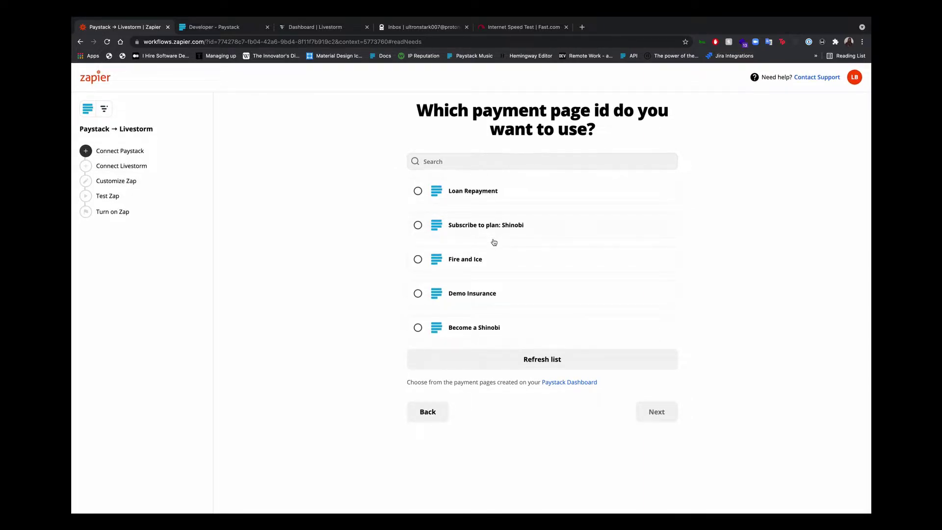
{"action": "left_click", "coordinate": [526, 357]}
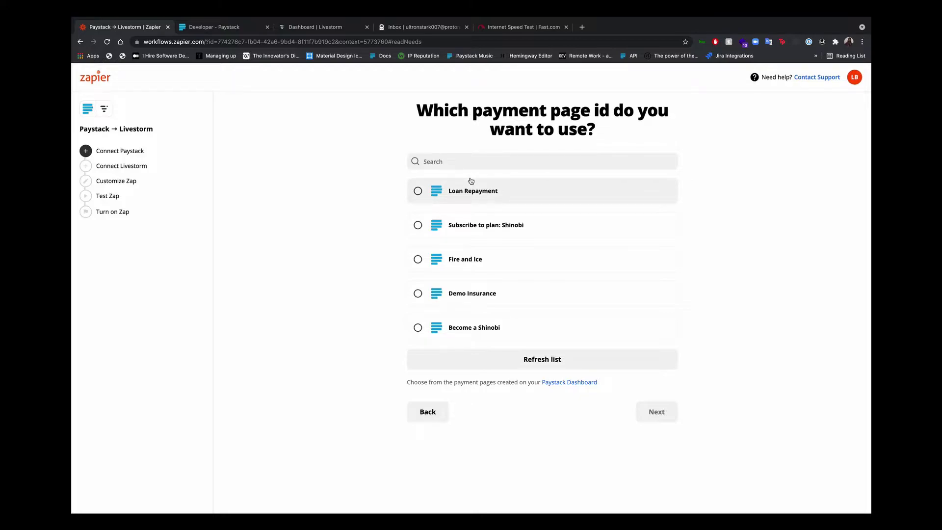
Start a new one-time payment page named 'Zapier - How to be great (1pc)'.
{"action": "left_click", "coordinate": [226, 26]}
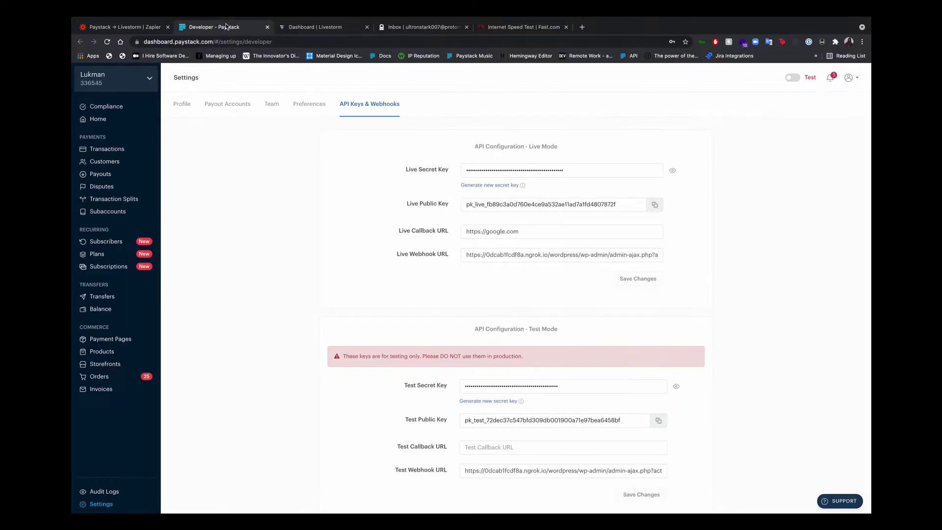
{"action": "left_click", "coordinate": [105, 340]}
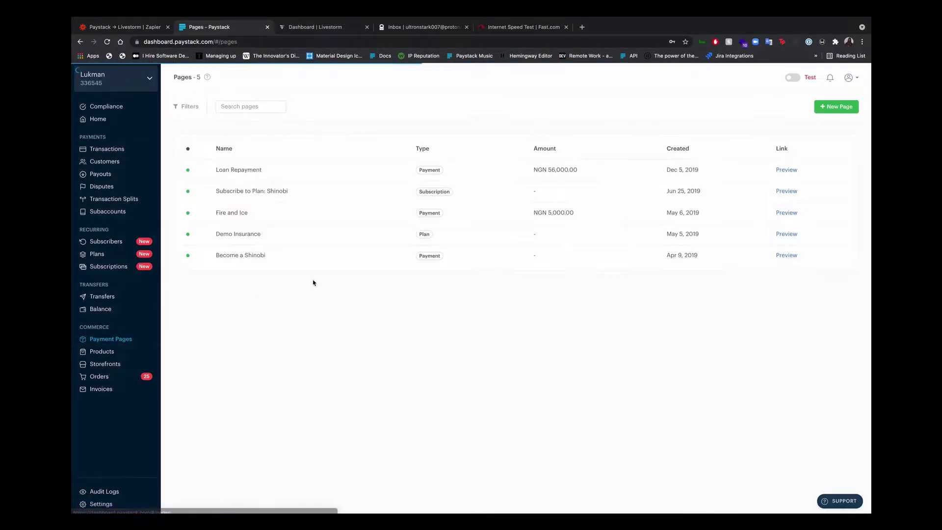
{"action": "left_click", "coordinate": [838, 107]}
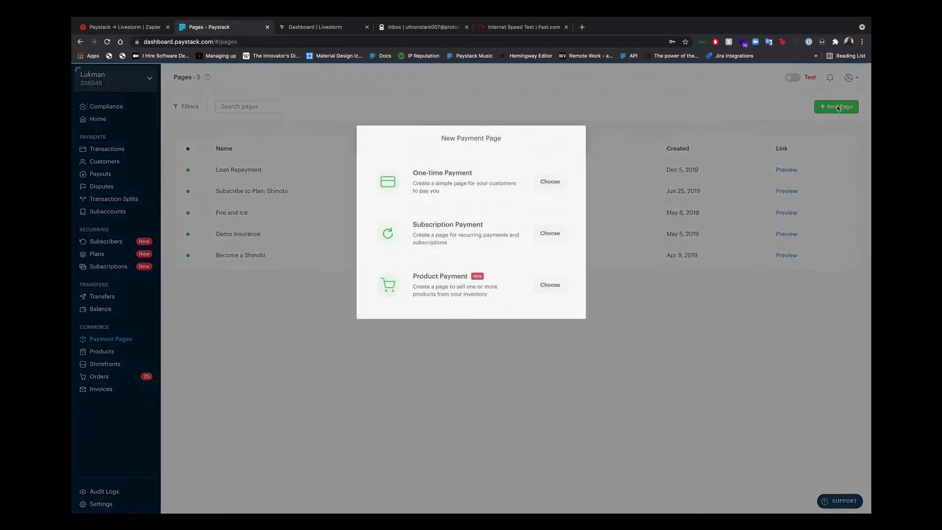
{"action": "left_click", "coordinate": [550, 183]}
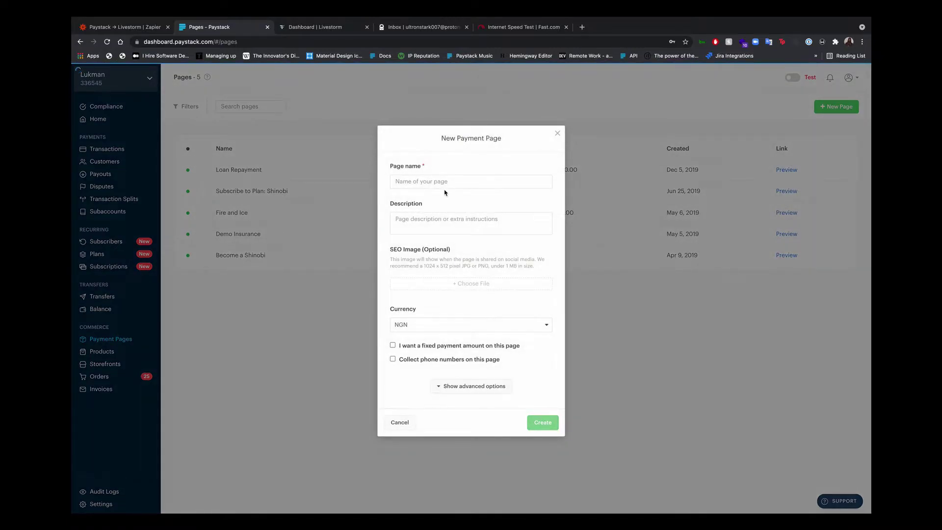
{"action": "left_click", "coordinate": [444, 183]}
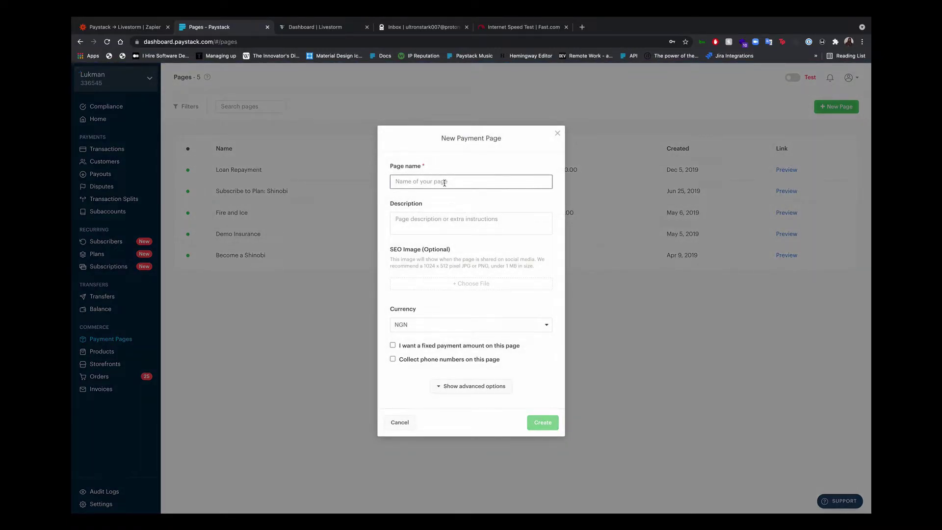
{"action": "type", "text": "Zapier"}
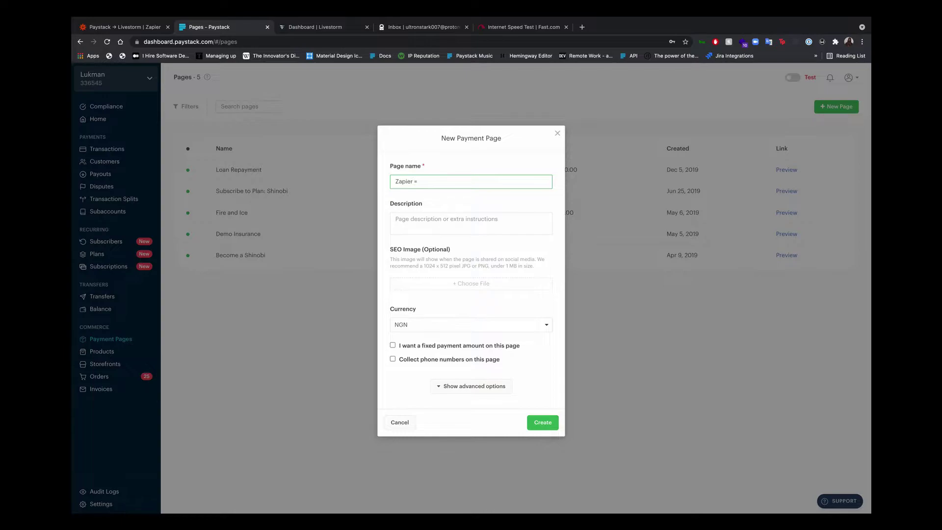
{"action": "type", "text": " - How to be great (1pc"}
{"action": "left_click", "coordinate": [464, 181]}
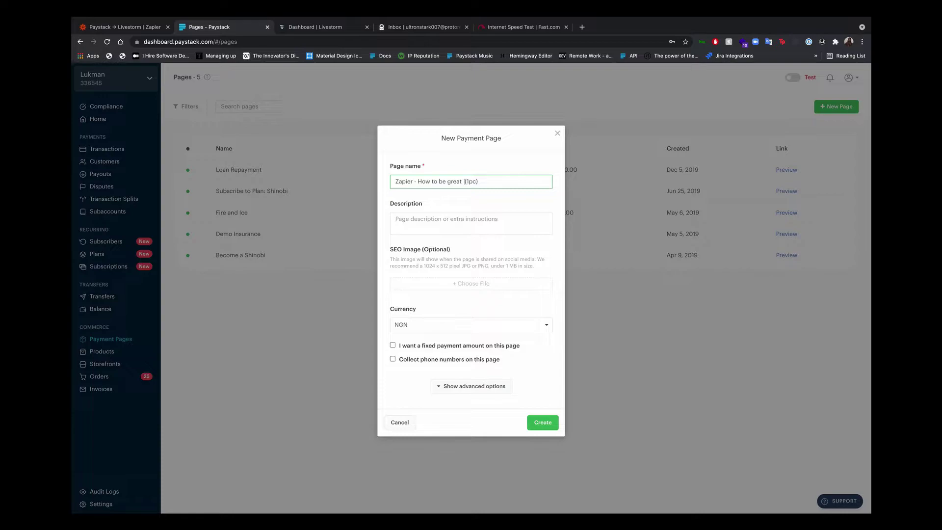
Give the page the description 'Lorem ipsum dolor sit amet'.
{"action": "left_click", "coordinate": [438, 214]}
{"action": "type", "text": "C"}
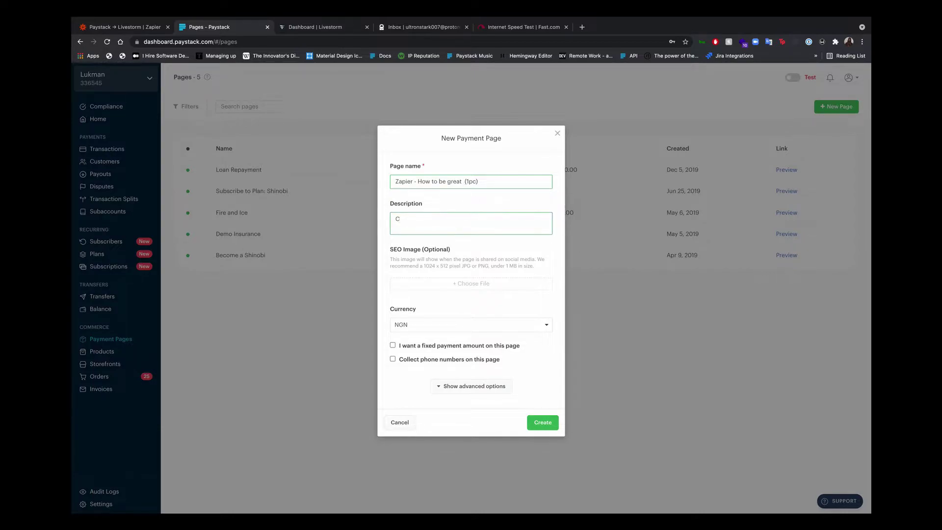
{"action": "key", "text": "BackSpace"}
{"action": "type", "text": "Lorem ipsum dolor sit amet"}
Set a fixed 5000 amount, collect phone numbers, and create the page.
{"action": "left_click", "coordinate": [411, 346]}
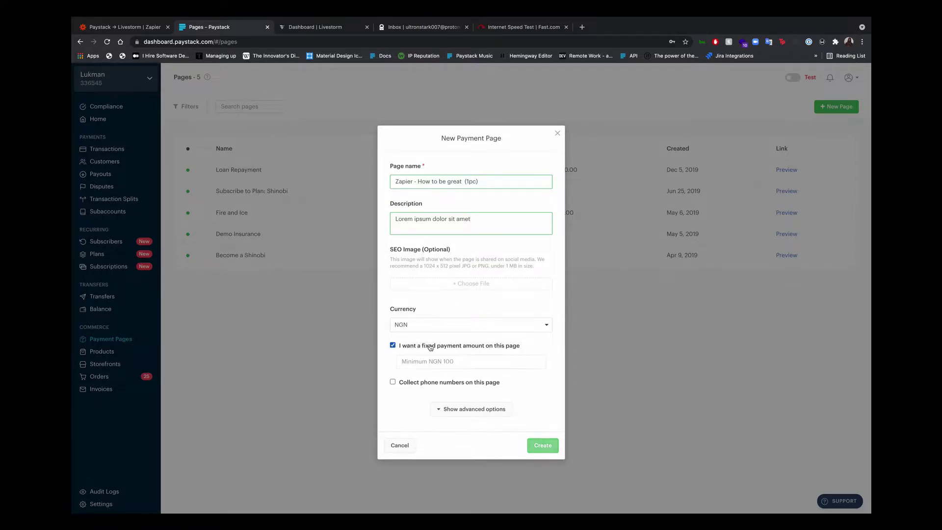
{"action": "left_click", "coordinate": [441, 362]}
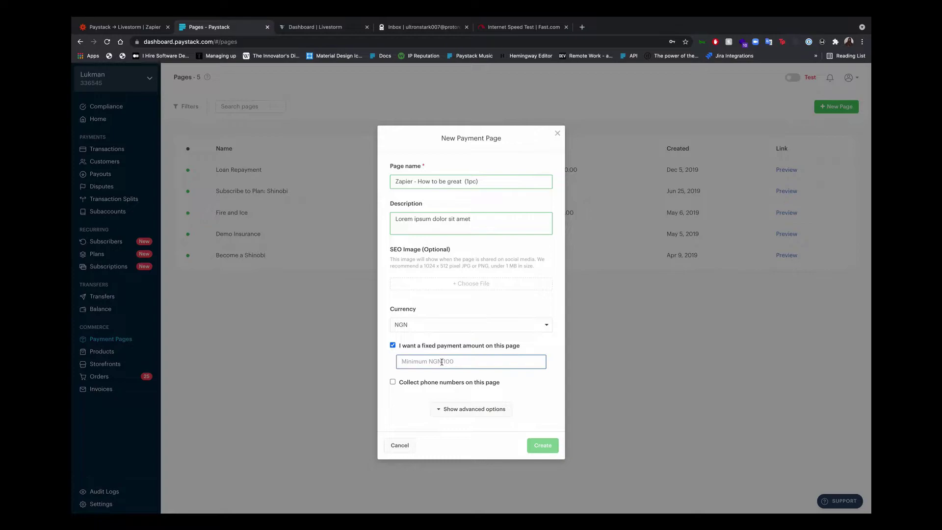
{"action": "type", "text": "5000"}
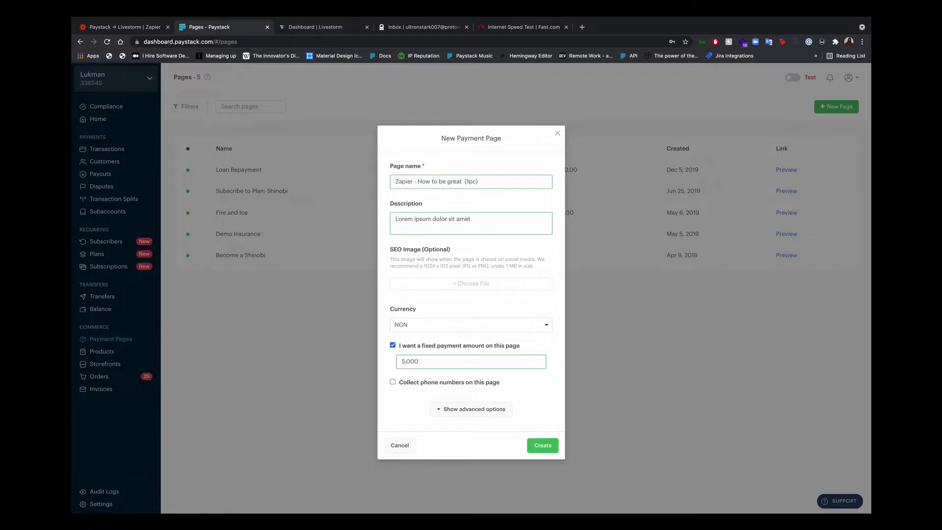
{"action": "left_click", "coordinate": [452, 328]}
{"action": "left_click", "coordinate": [452, 327]}
{"action": "scroll", "coordinate": [457, 380], "scroll_direction": "down", "scroll_amount": 1}
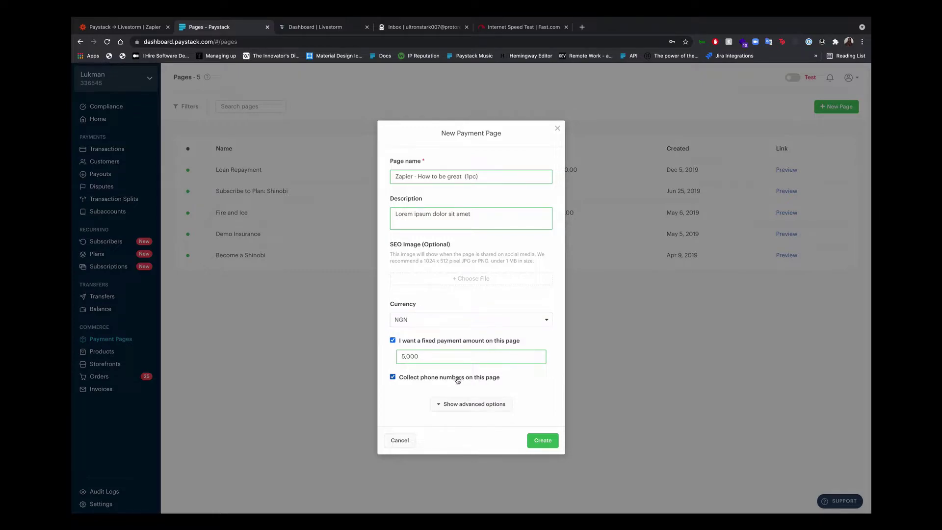
{"action": "left_click", "coordinate": [540, 442]}
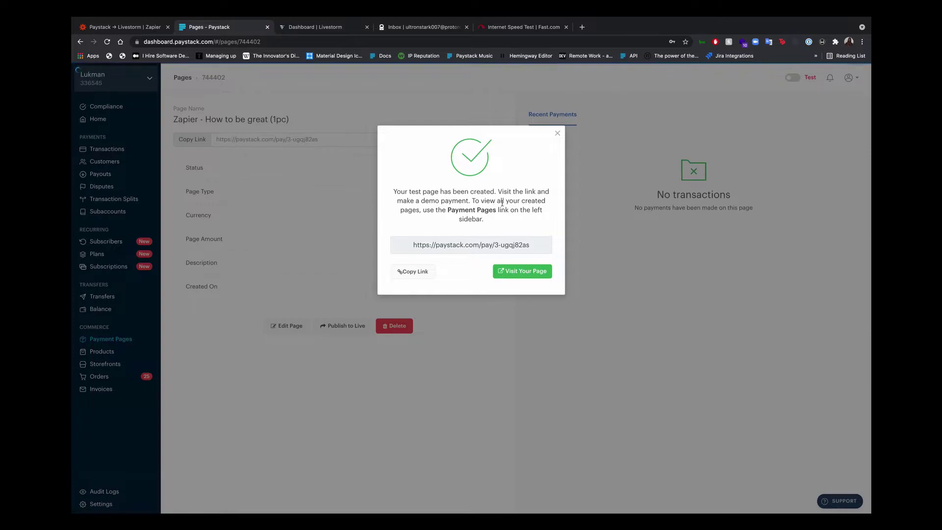
{"action": "left_click", "coordinate": [558, 134]}
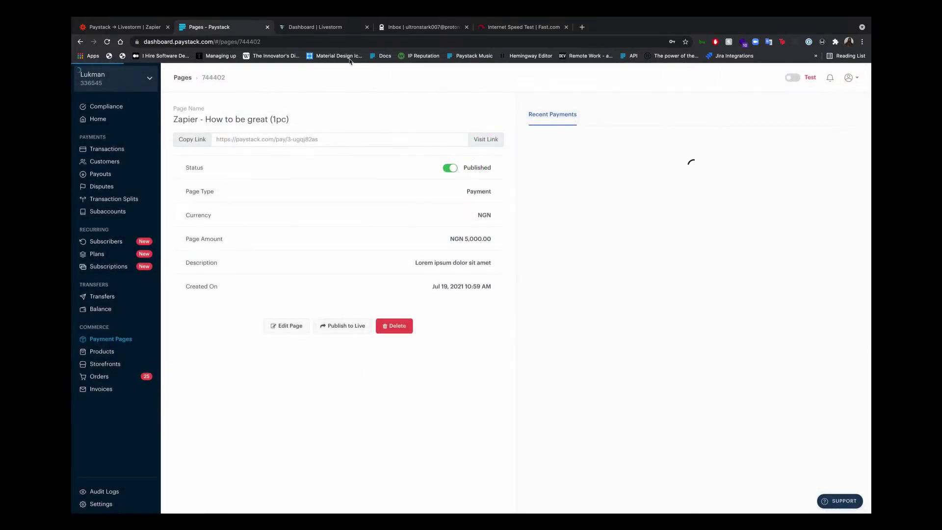
Select the 'Zapier - How to be great (1pc)' page as the trigger's payment page and test it.
{"action": "left_click", "coordinate": [134, 29]}
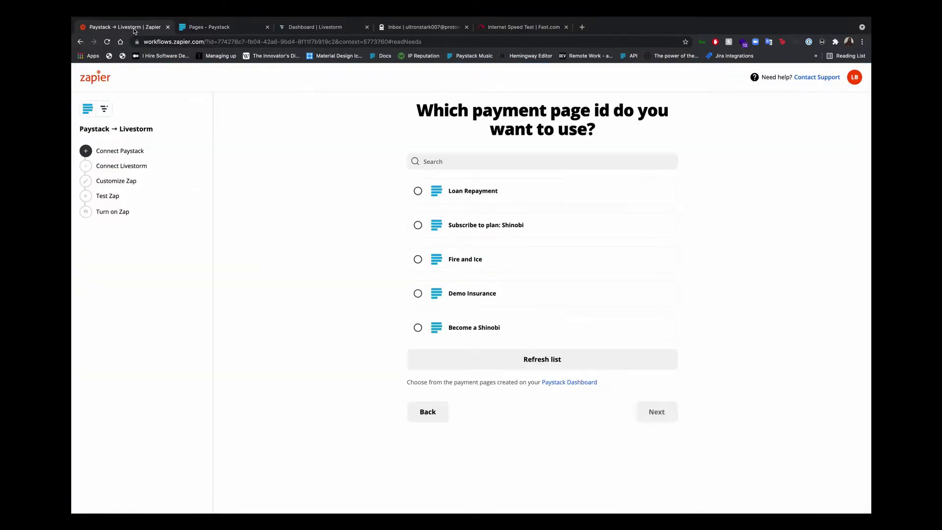
{"action": "left_click", "coordinate": [528, 360]}
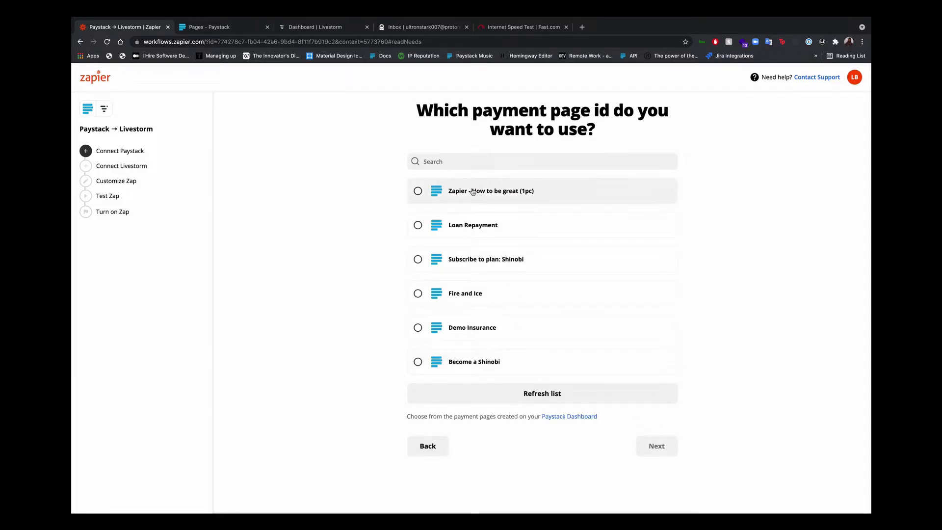
{"action": "left_click", "coordinate": [462, 195]}
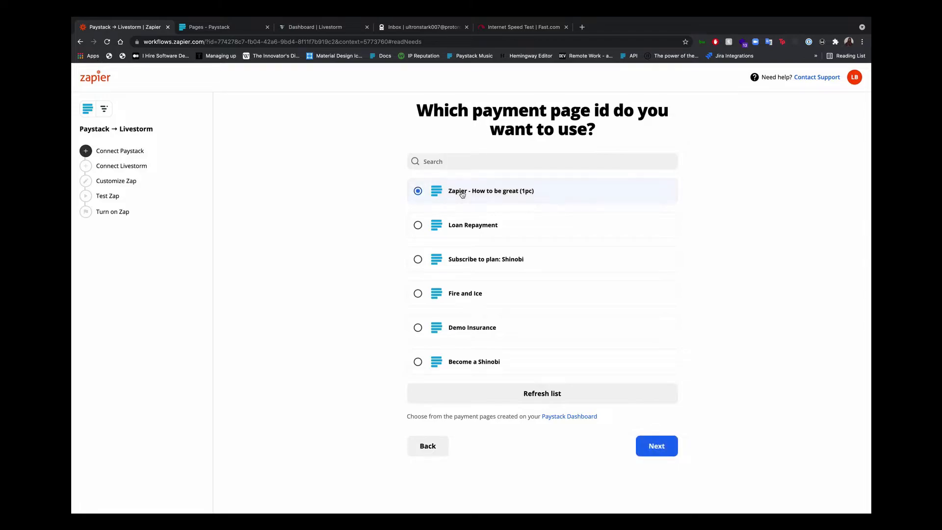
{"action": "left_click", "coordinate": [651, 446]}
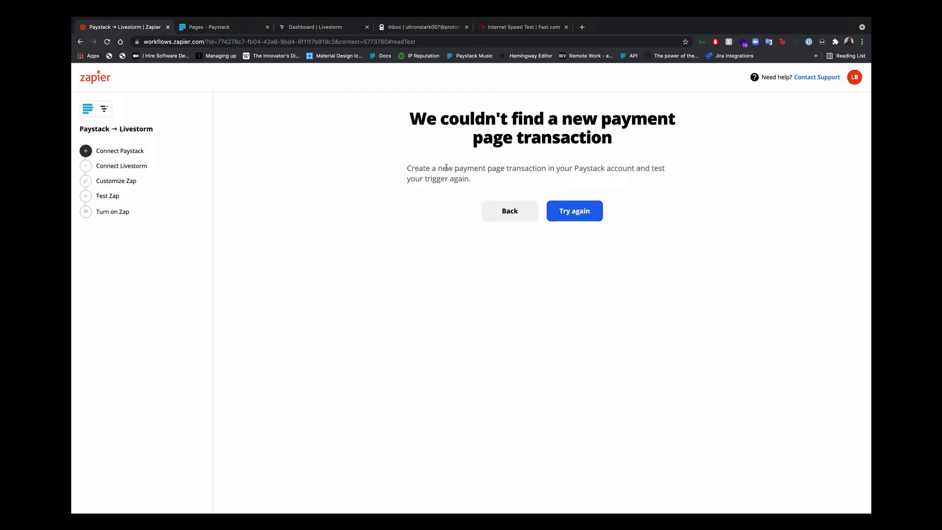
{"action": "left_click", "coordinate": [244, 29]}
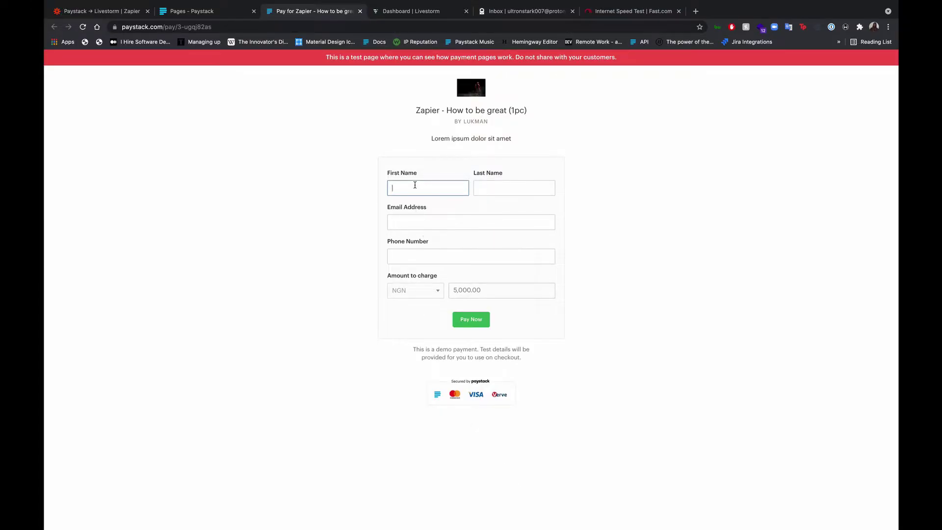
Fill in the payer's name, e-mail address and phone number on the checkout form.
{"action": "type", "text": "Ultron"}
{"action": "key", "text": "Tab"}
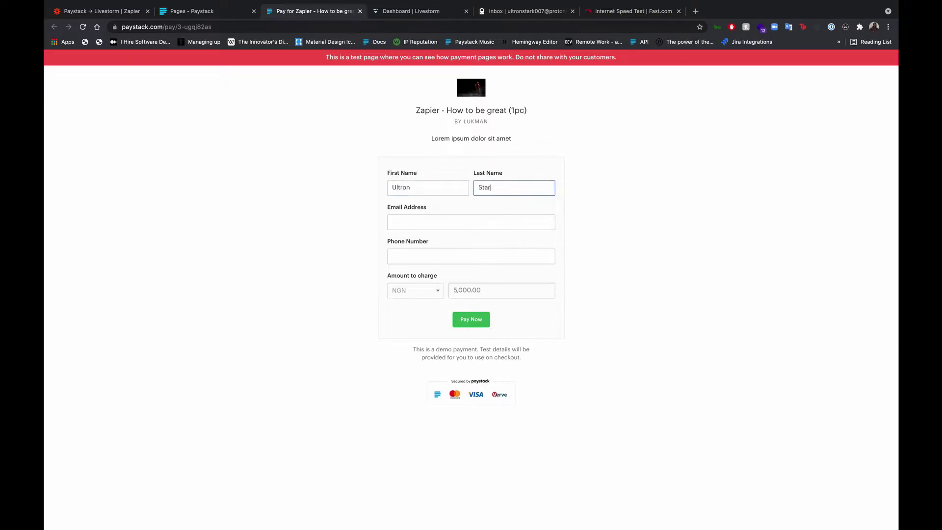
{"action": "left_click", "coordinate": [441, 221]}
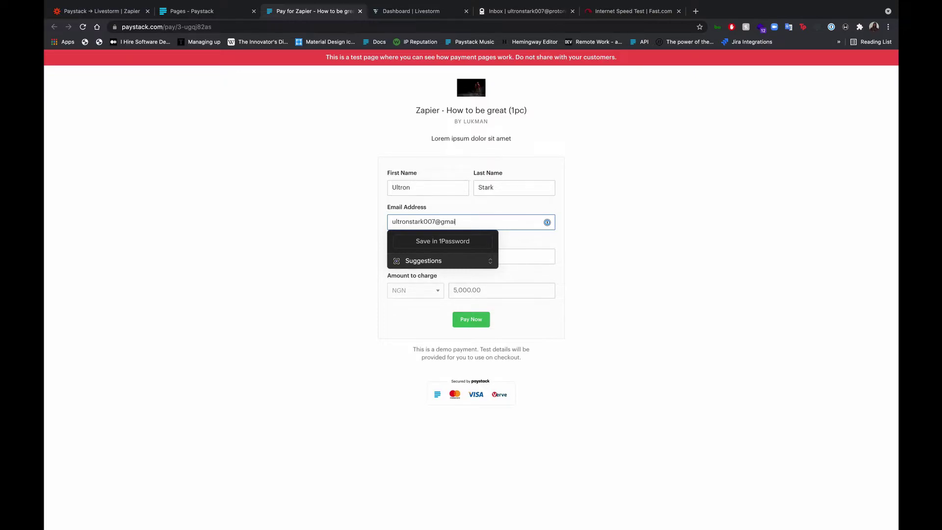
{"action": "key", "text": "Tab"}
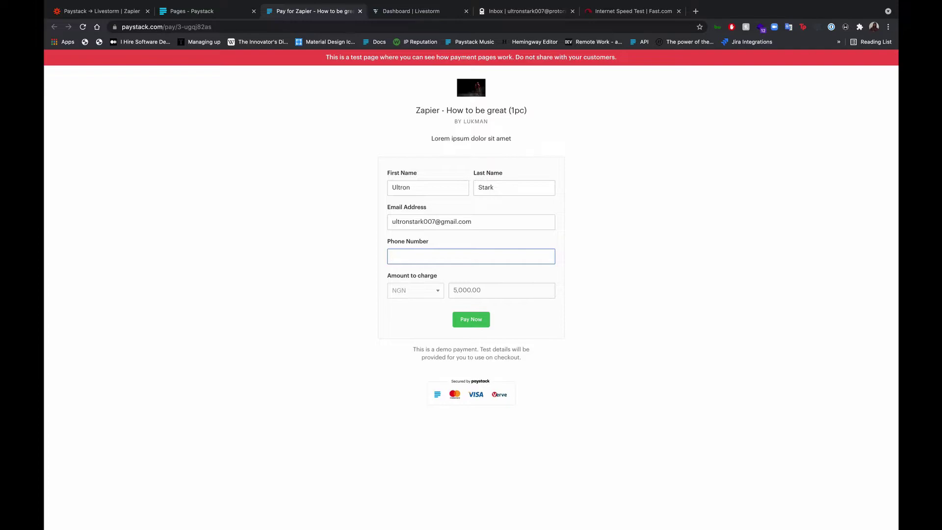
{"action": "type", "text": "09"}
{"action": "type", "text": "022uy33"}
Pay the NGN 5,000 test charge with the Success test card.
{"action": "left_click", "coordinate": [471, 324]}
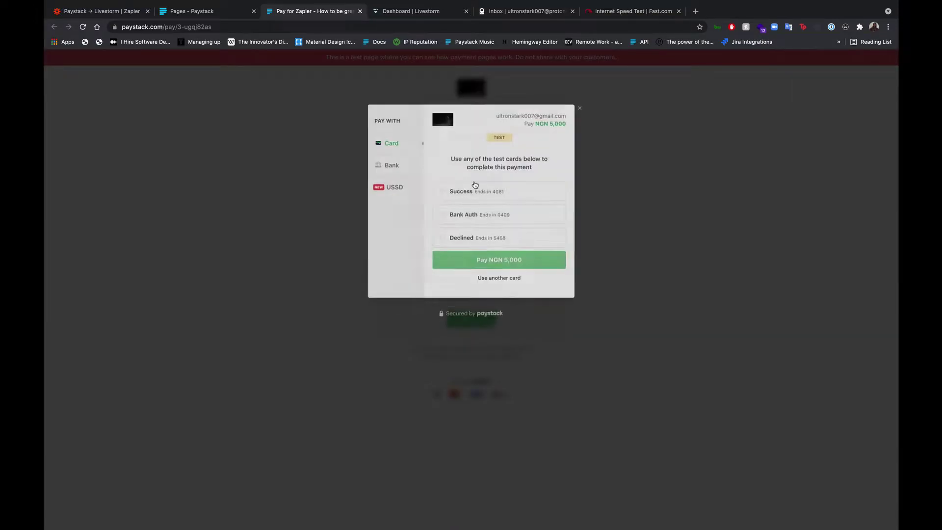
{"action": "left_click", "coordinate": [487, 184]}
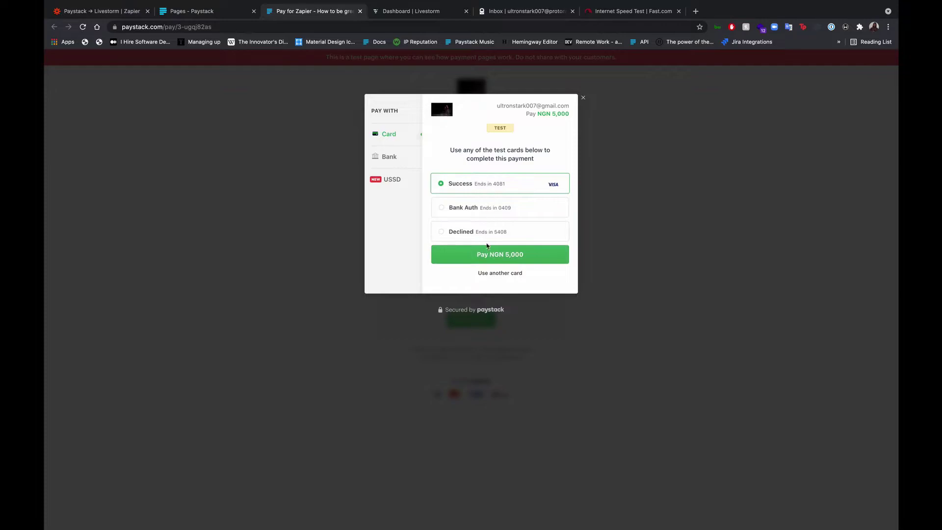
{"action": "left_click", "coordinate": [488, 260]}
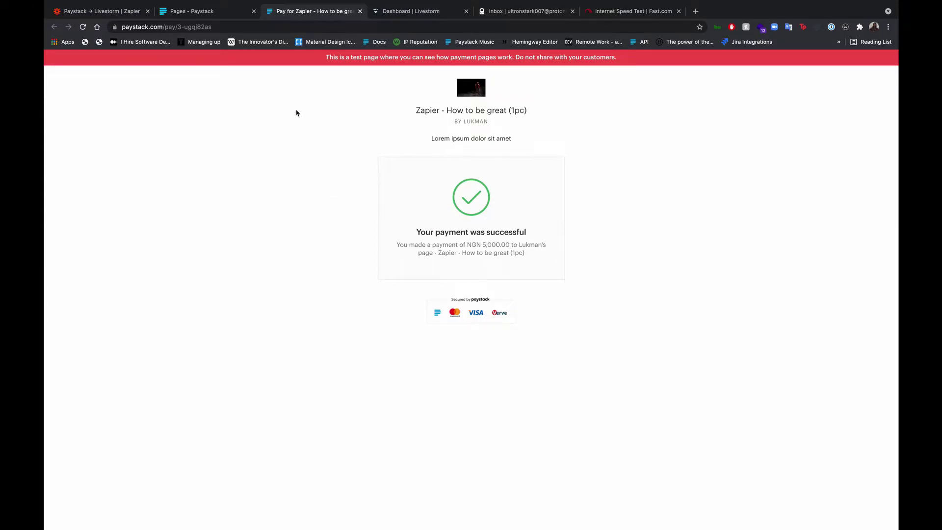
Rerun the Zapier trigger test so it picks up the new test payment.
{"action": "left_click", "coordinate": [116, 12]}
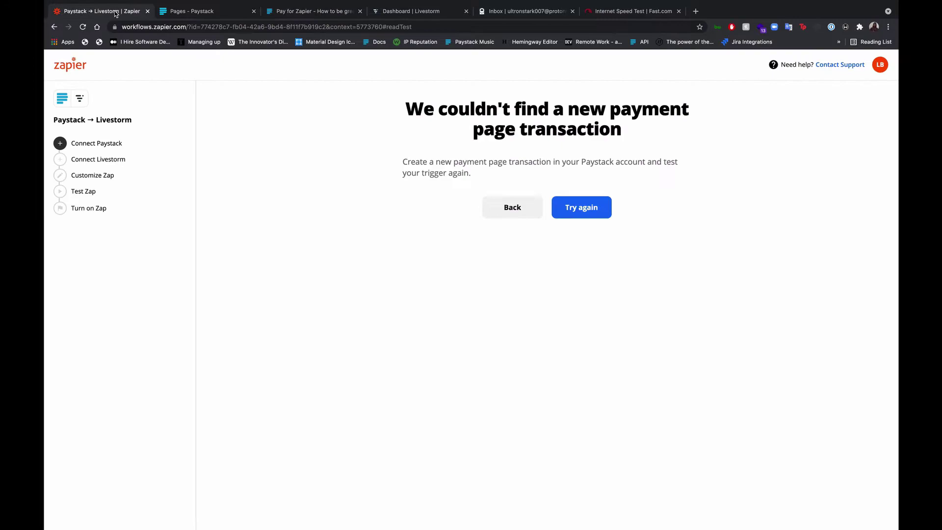
{"action": "left_click", "coordinate": [576, 200]}
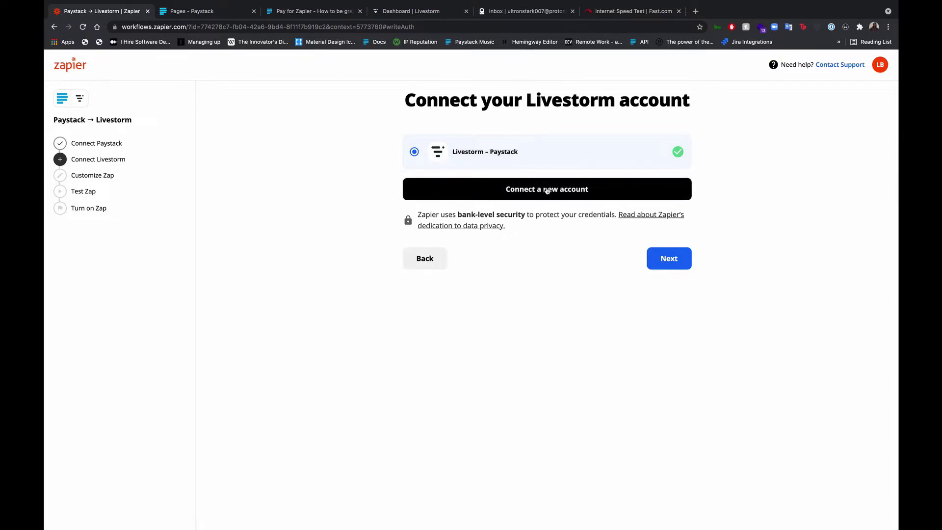
Start a new Livestorm connection and select the Zapier token in Livestorm's integration settings.
{"action": "left_click", "coordinate": [547, 191]}
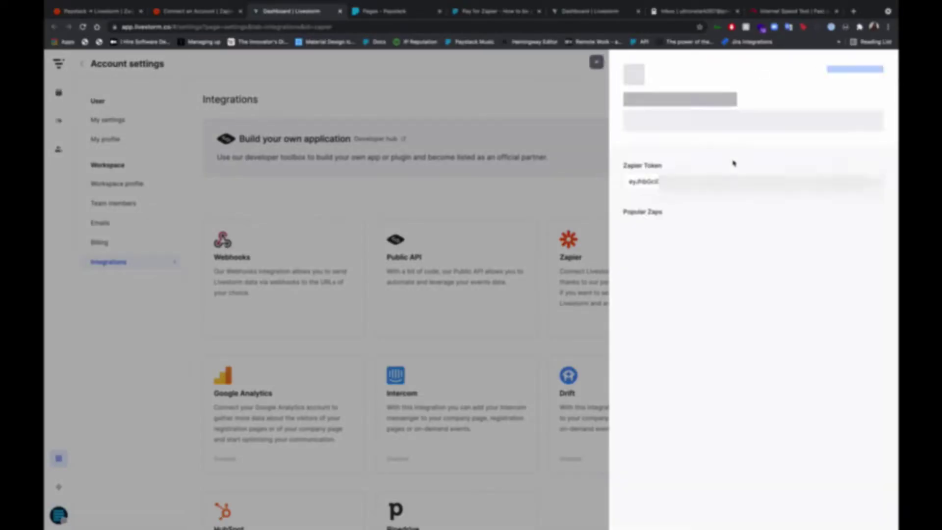
{"action": "left_click", "coordinate": [834, 192]}
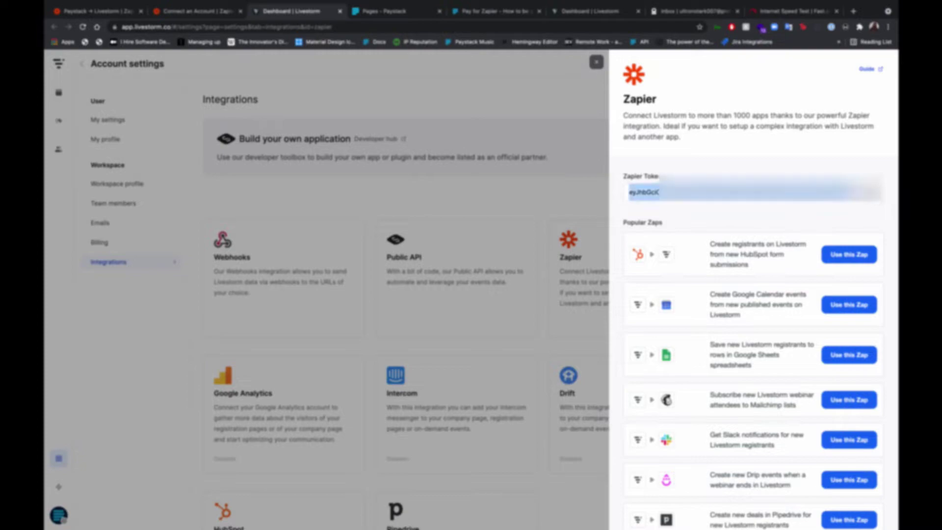
Authorize the Livestorm account in Zapier with the pasted Zapier token.
{"action": "left_click", "coordinate": [189, 11]}
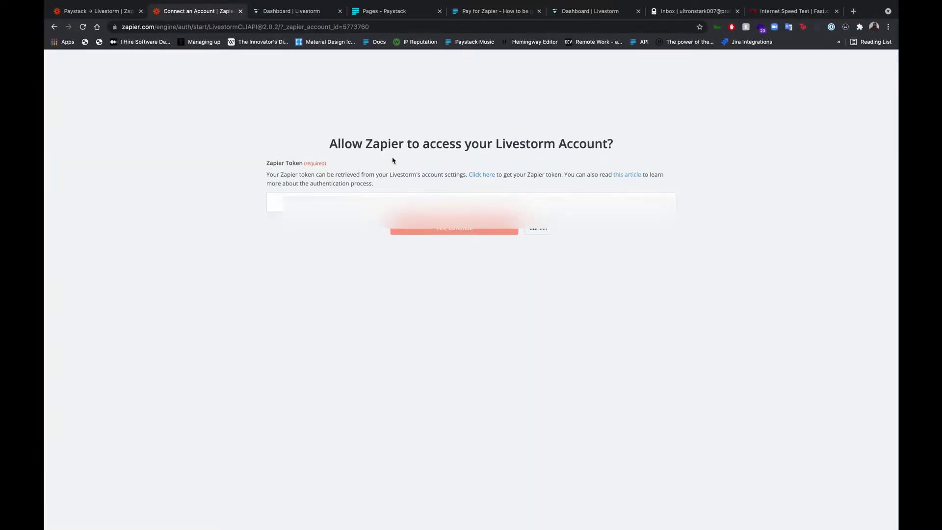
{"action": "key", "text": "super+v"}
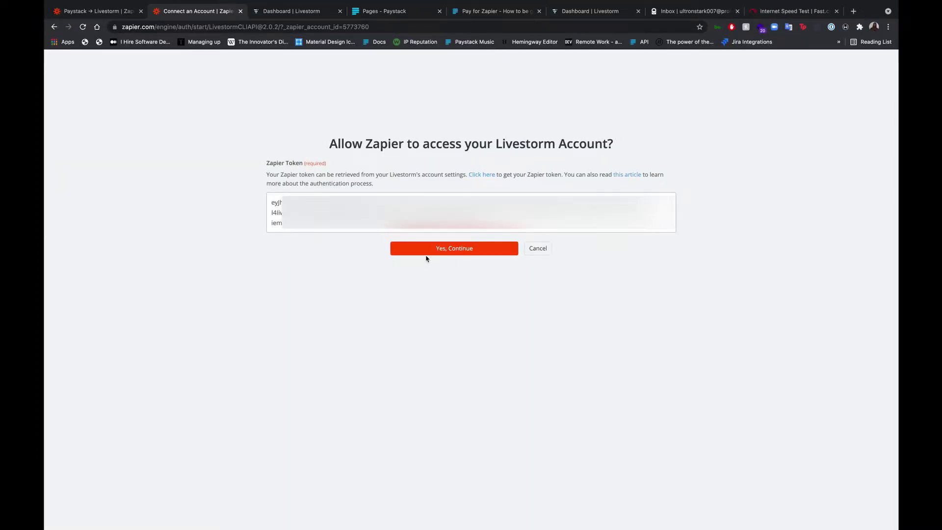
{"action": "left_click", "coordinate": [427, 249]}
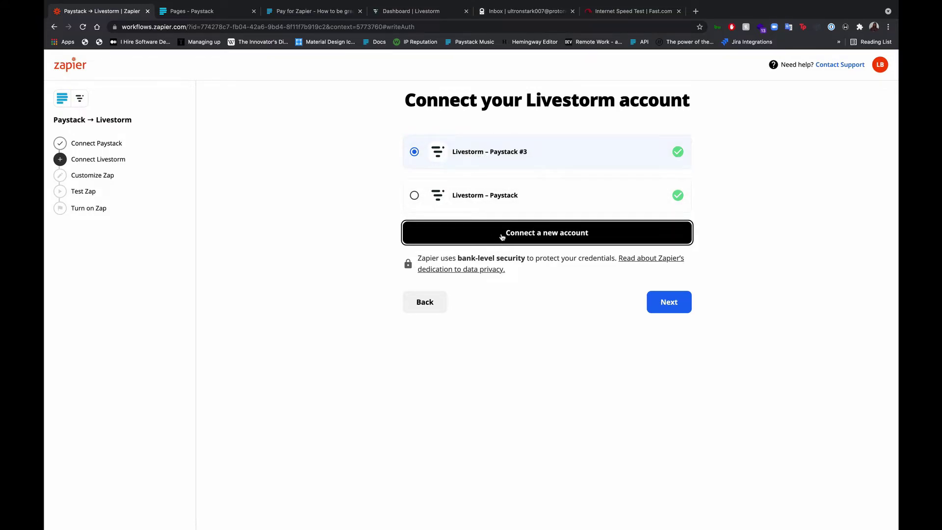
Select 'Zapier test - How to be great' as the Livestorm event for the zap.
{"action": "left_click", "coordinate": [669, 304]}
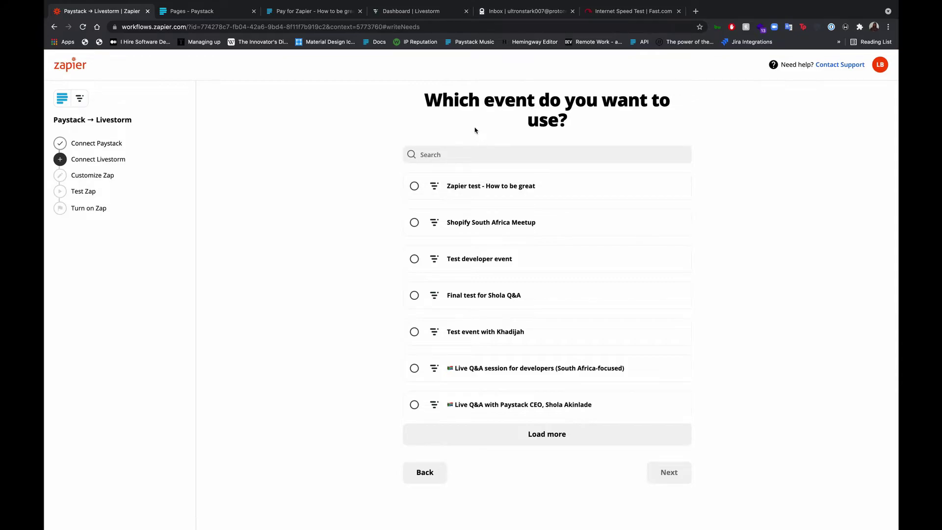
{"action": "left_click", "coordinate": [471, 190]}
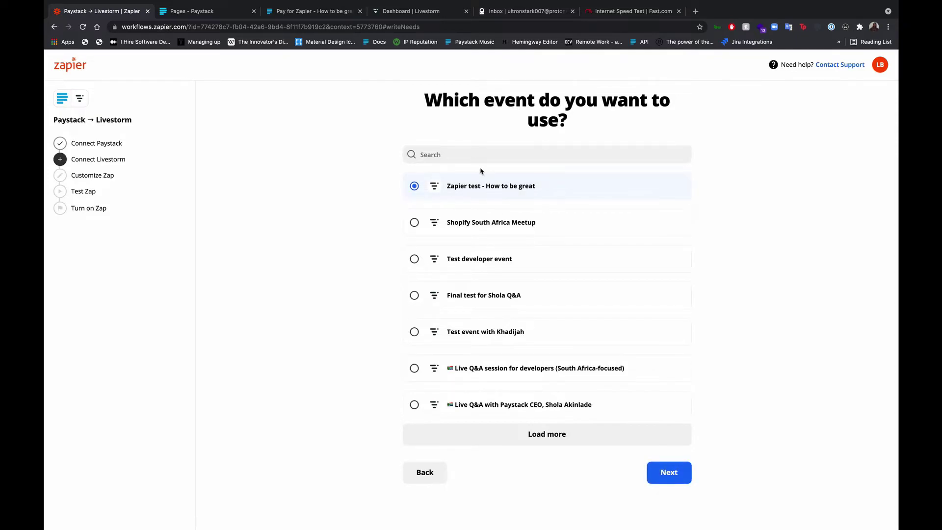
Create Livestorm event 'Zapier - How to be great Pro', team members speaking, session on 21 Jul.
{"action": "left_click", "coordinate": [411, 11]}
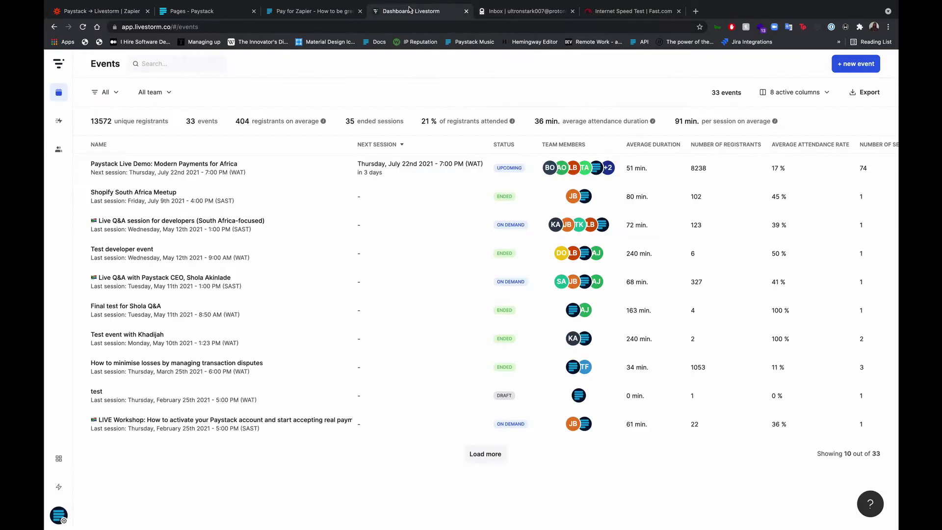
{"action": "left_click", "coordinate": [834, 62]}
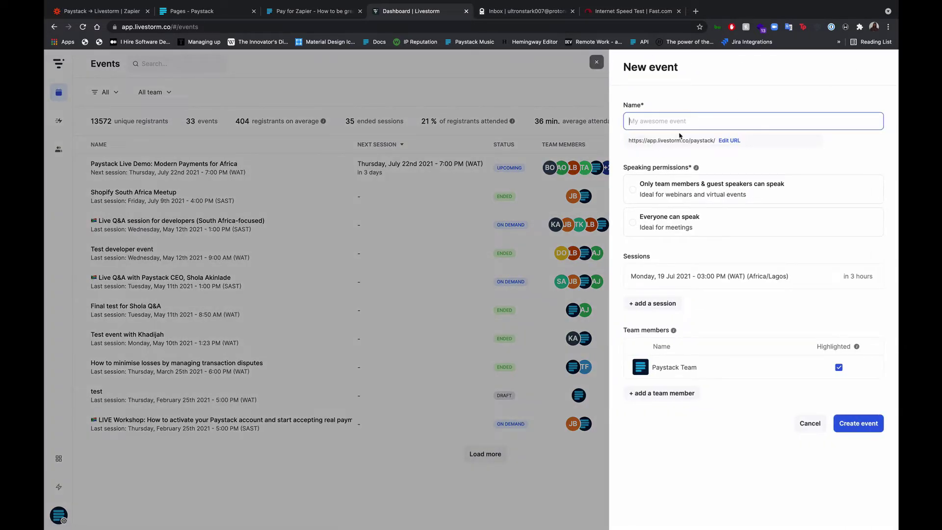
{"action": "type", "text": "Zapier - How to be "}
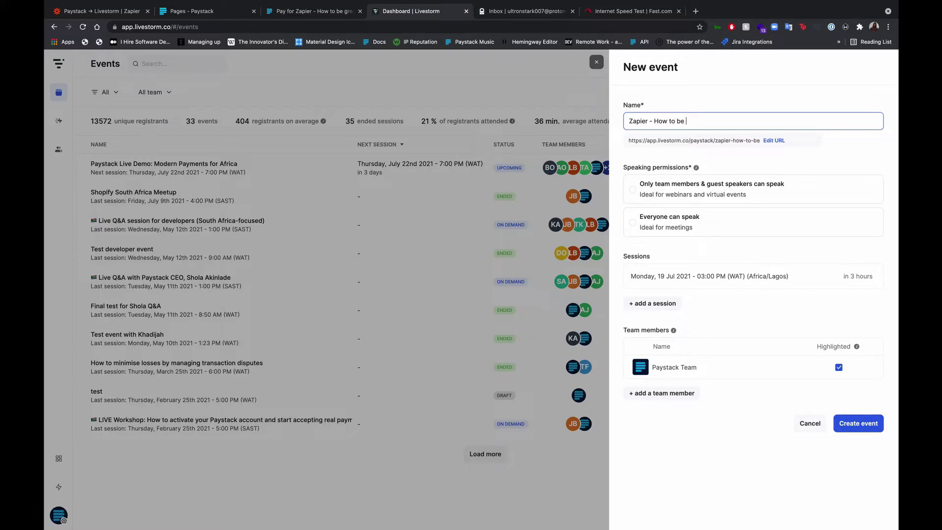
{"action": "type", "text": "great Pro"}
{"action": "left_click", "coordinate": [740, 199]}
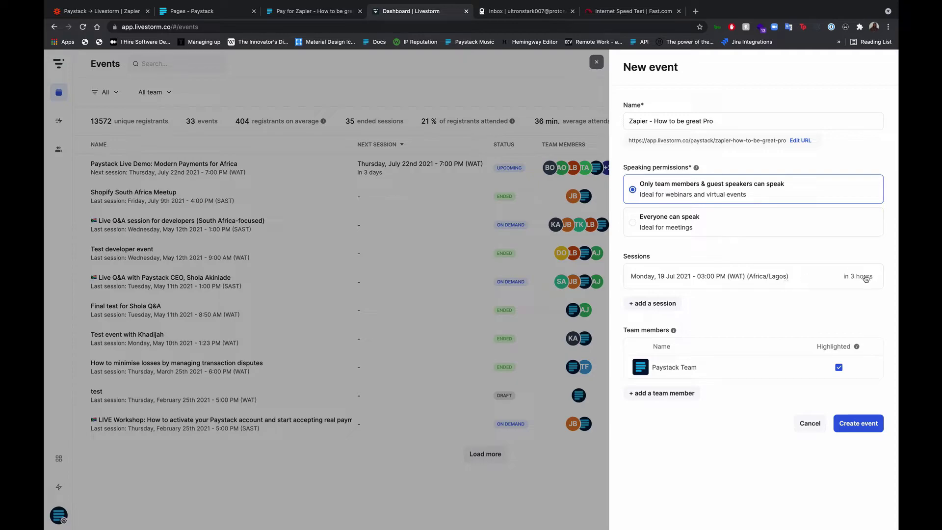
{"action": "left_click", "coordinate": [866, 277]}
{"action": "left_click", "coordinate": [681, 393]}
{"action": "left_click", "coordinate": [870, 438]}
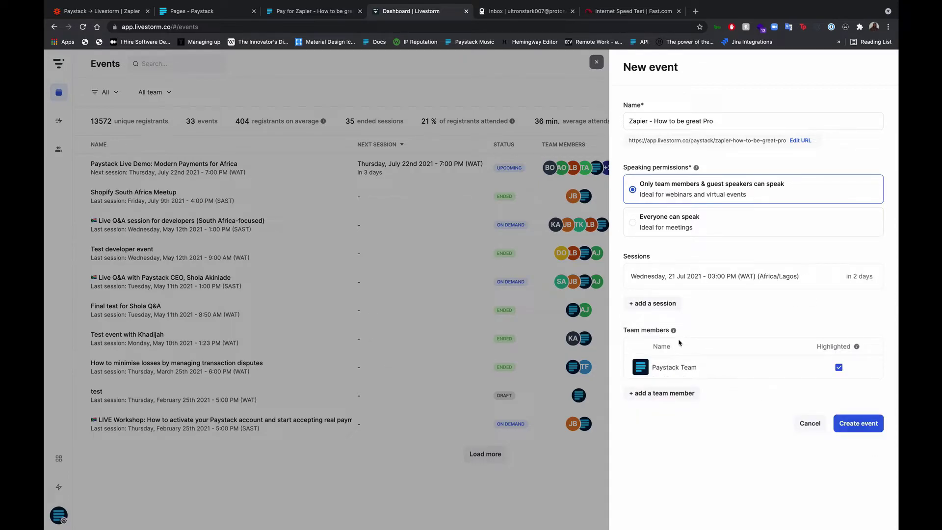
{"action": "left_click", "coordinate": [865, 427]}
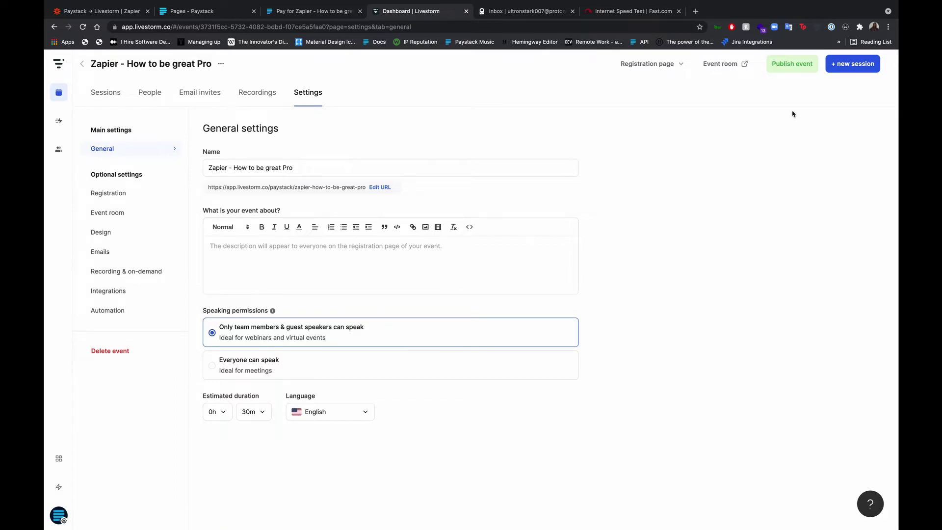
Publish 'Zapier - How to be great Pro' and reopen it from the Events list.
{"action": "left_click", "coordinate": [792, 64]}
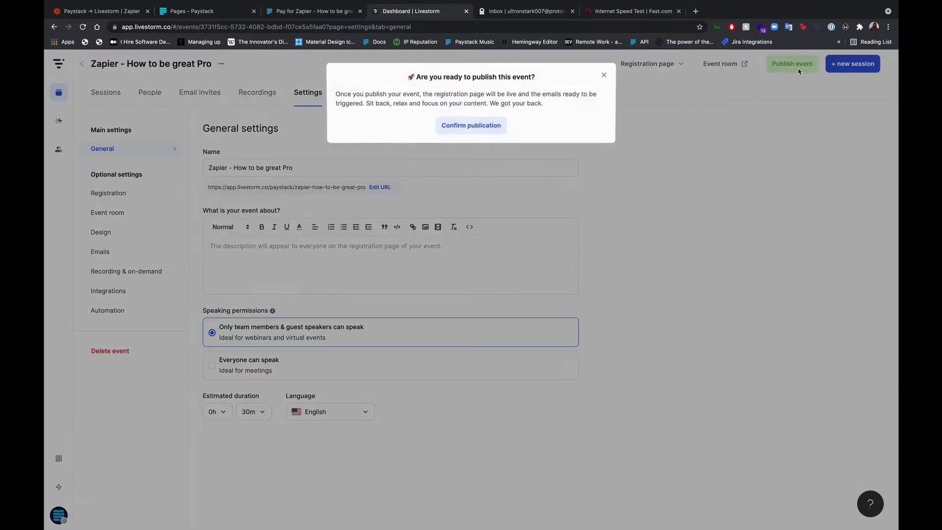
{"action": "left_click", "coordinate": [485, 126]}
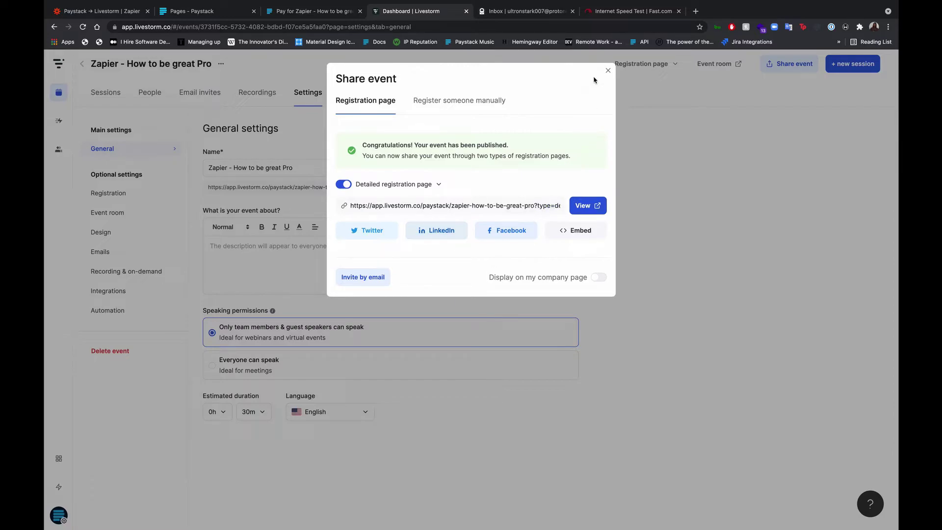
{"action": "left_click", "coordinate": [609, 72]}
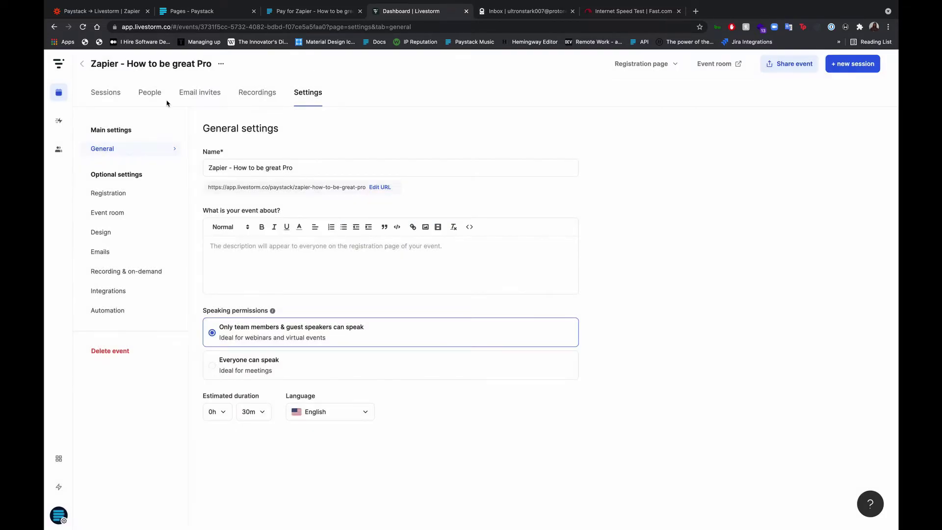
{"action": "left_click", "coordinate": [58, 94]}
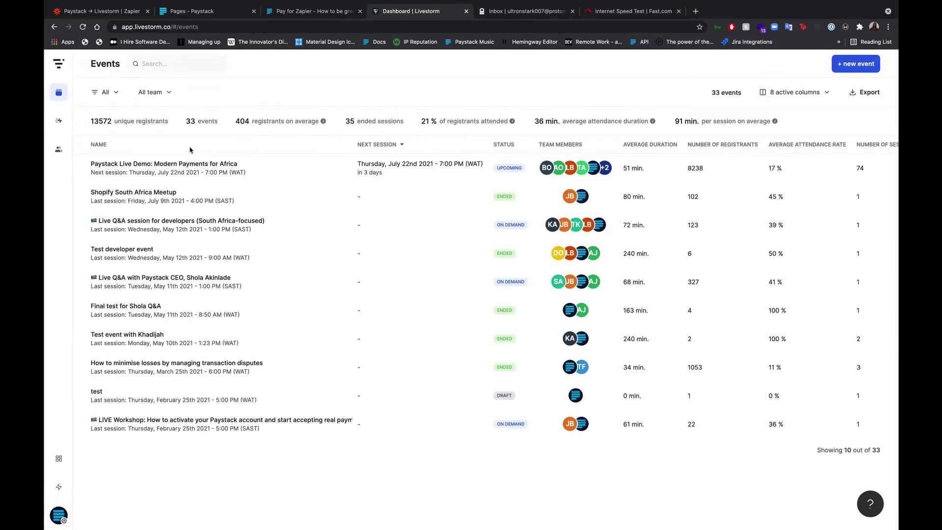
{"action": "left_click", "coordinate": [175, 65]}
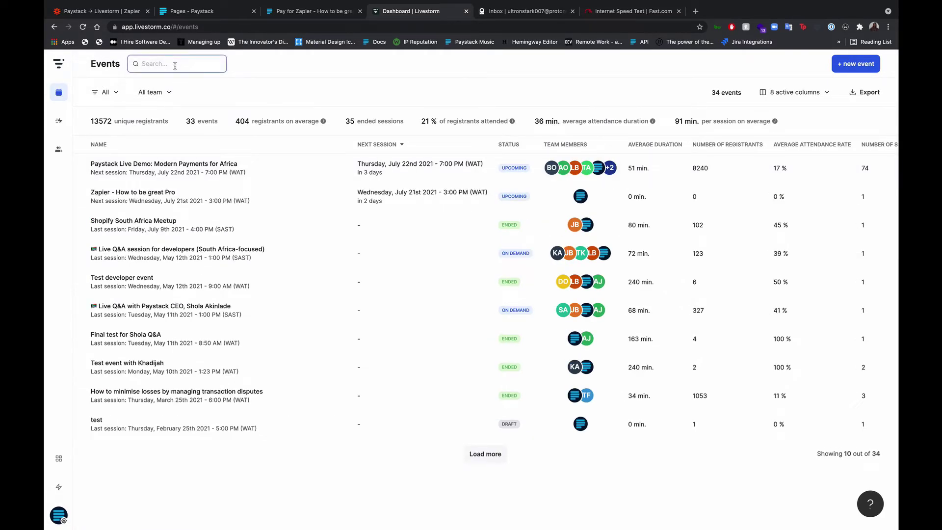
{"action": "left_click", "coordinate": [145, 194]}
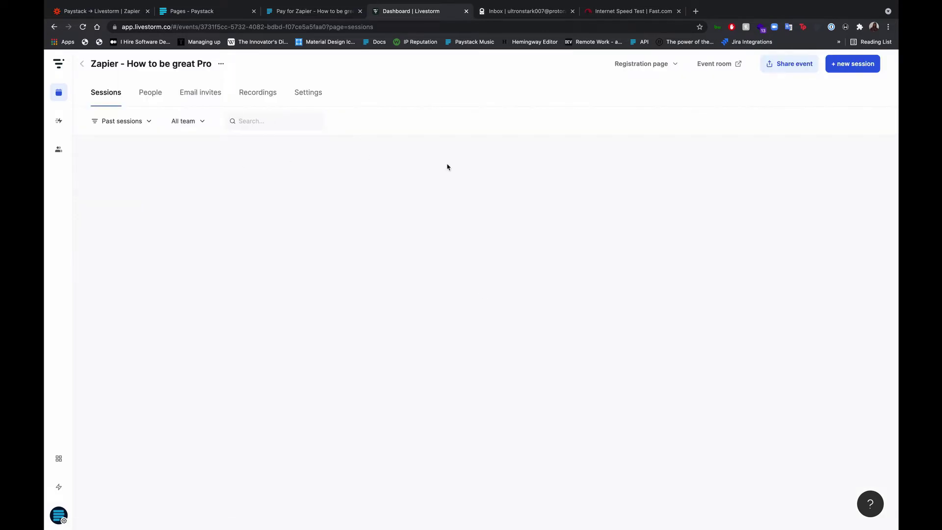
Refresh Zapier's Livestorm event list and pick 'Zapier - How to be great Pro'.
{"action": "left_click", "coordinate": [118, 10]}
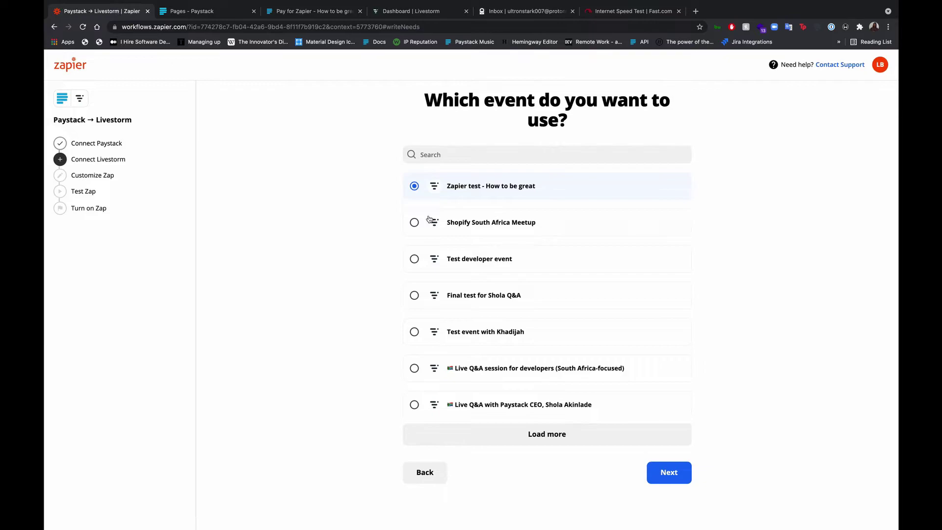
{"action": "left_click", "coordinate": [533, 443]}
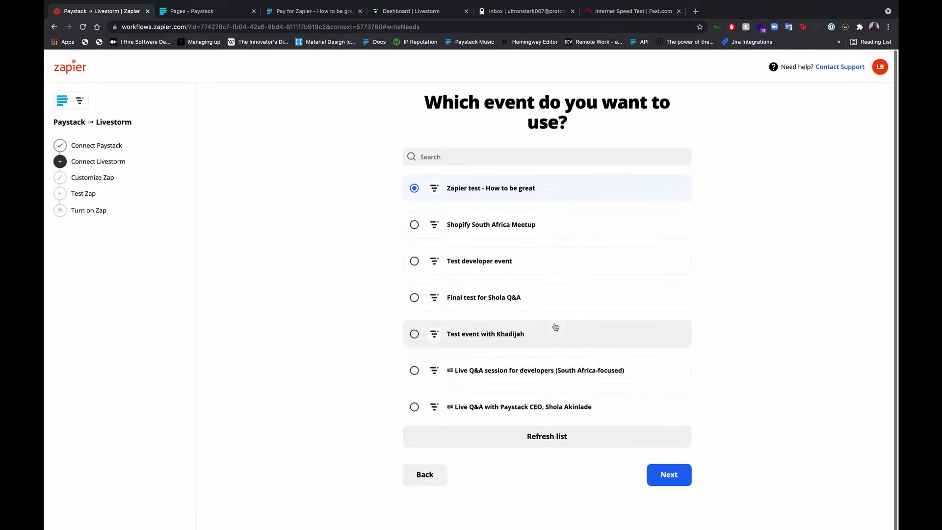
{"action": "left_click", "coordinate": [548, 435]}
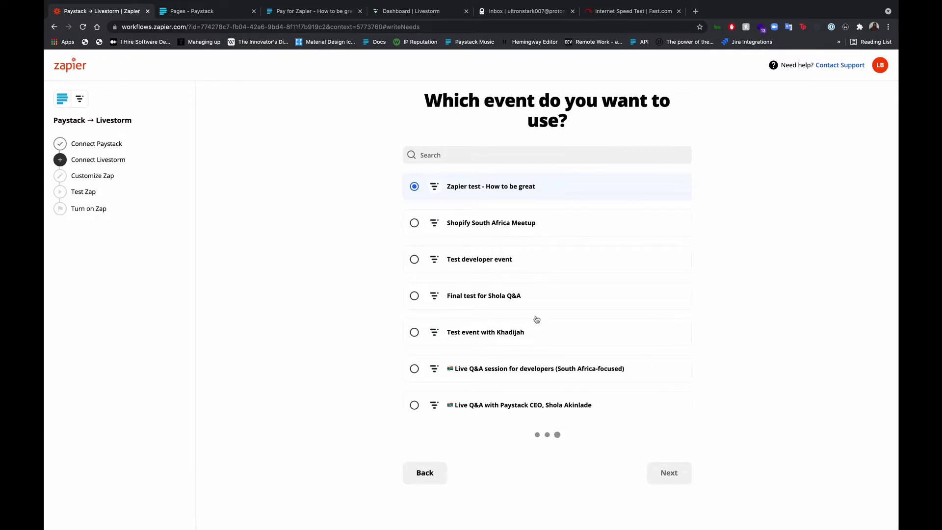
{"action": "left_click", "coordinate": [521, 194]}
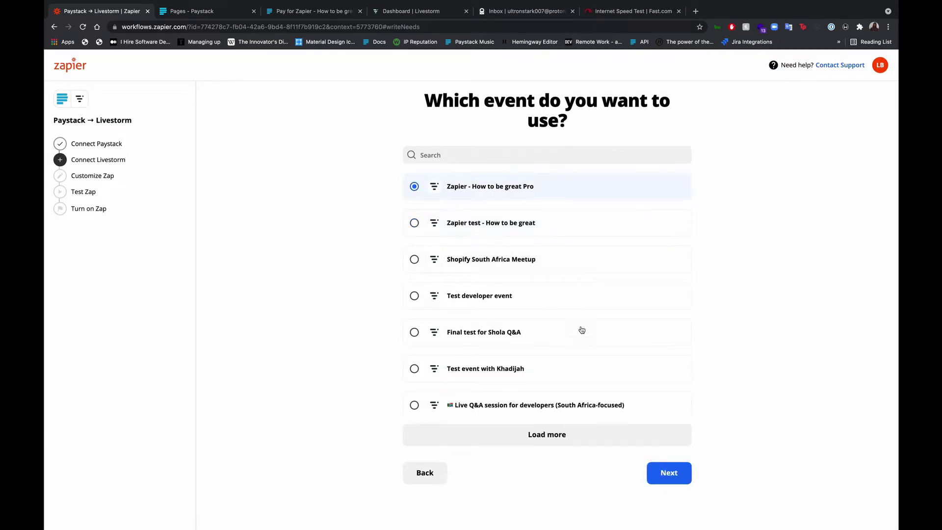
{"action": "left_click", "coordinate": [674, 481]}
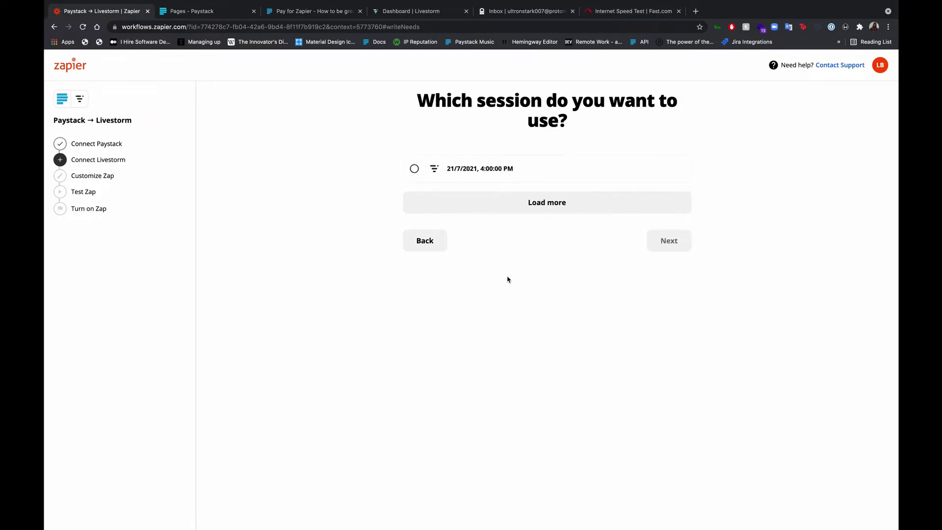
Pick the 21/7/2021, 4:00:00 PM session and review the Livestorm field checklist.
{"action": "left_click", "coordinate": [488, 175]}
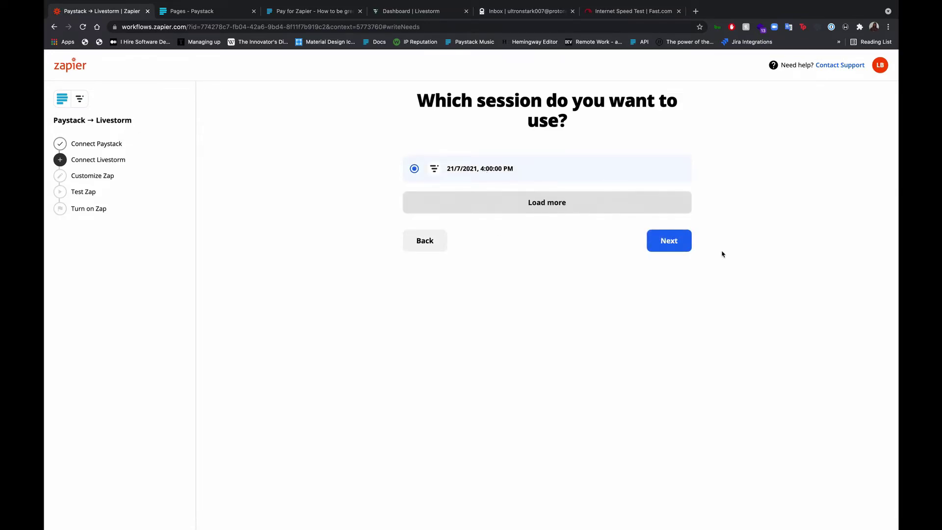
{"action": "left_click", "coordinate": [682, 251]}
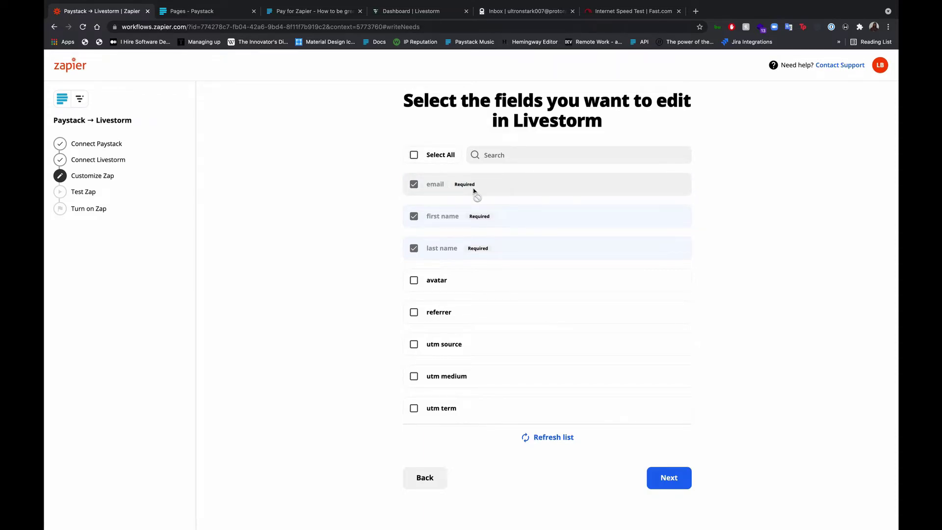
{"action": "scroll", "coordinate": [483, 317], "scroll_direction": "down", "scroll_amount": 1}
{"action": "scroll", "coordinate": [483, 317], "scroll_direction": "down", "scroll_amount": 1}
{"action": "scroll", "coordinate": [481, 316], "scroll_direction": "up", "scroll_amount": 3}
{"action": "scroll", "coordinate": [487, 318], "scroll_direction": "down", "scroll_amount": 2}
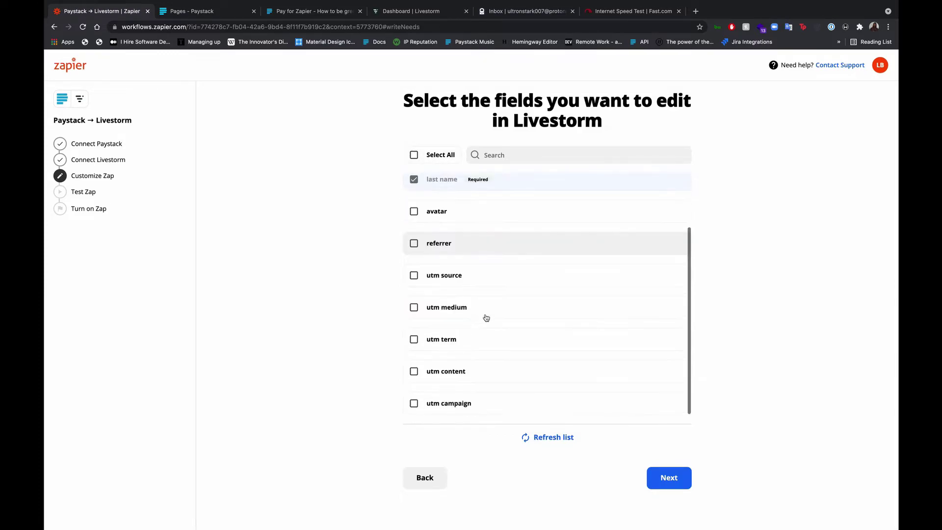
Map Paystack Customer Email into the Livestorm email field.
{"action": "left_click", "coordinate": [667, 485]}
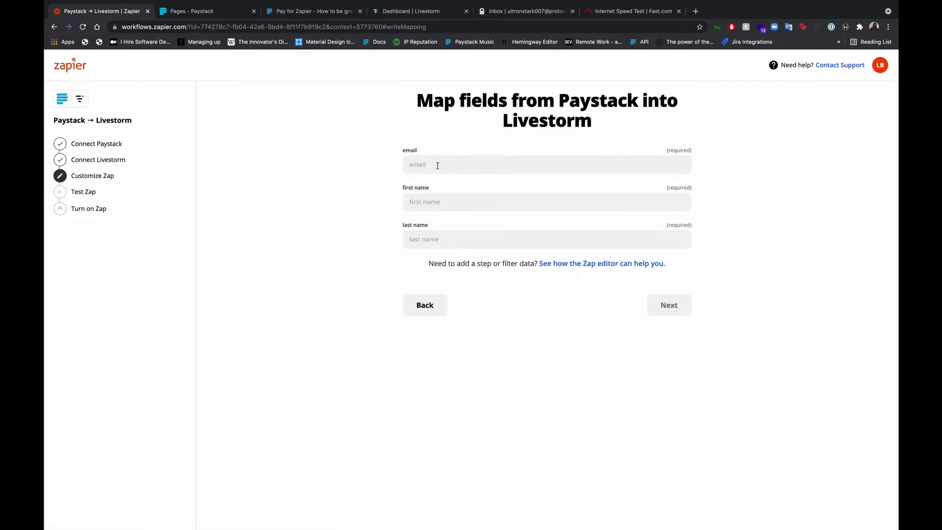
{"action": "left_click", "coordinate": [490, 164]}
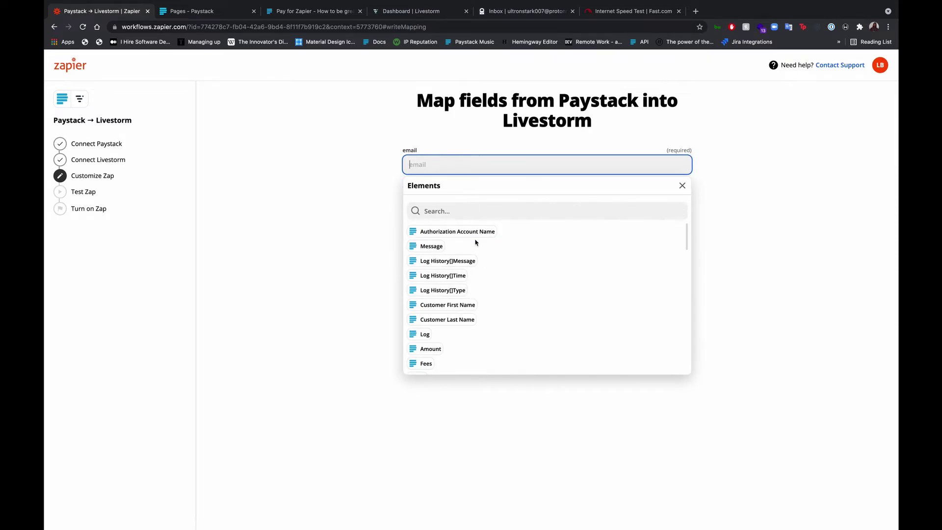
{"action": "scroll", "coordinate": [471, 309], "scroll_direction": "down", "scroll_amount": 1}
{"action": "scroll", "coordinate": [472, 310], "scroll_direction": "down", "scroll_amount": 10}
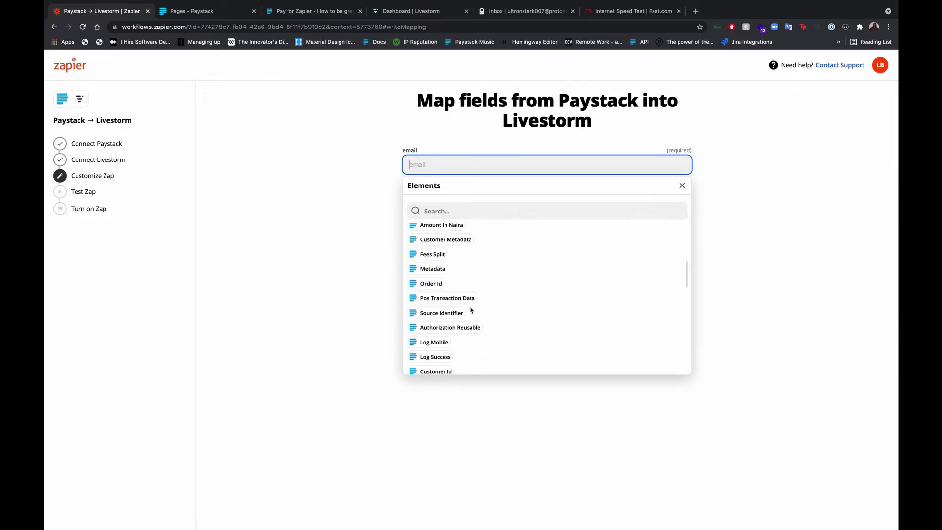
{"action": "left_click", "coordinate": [471, 212]}
{"action": "type", "text": "email"}
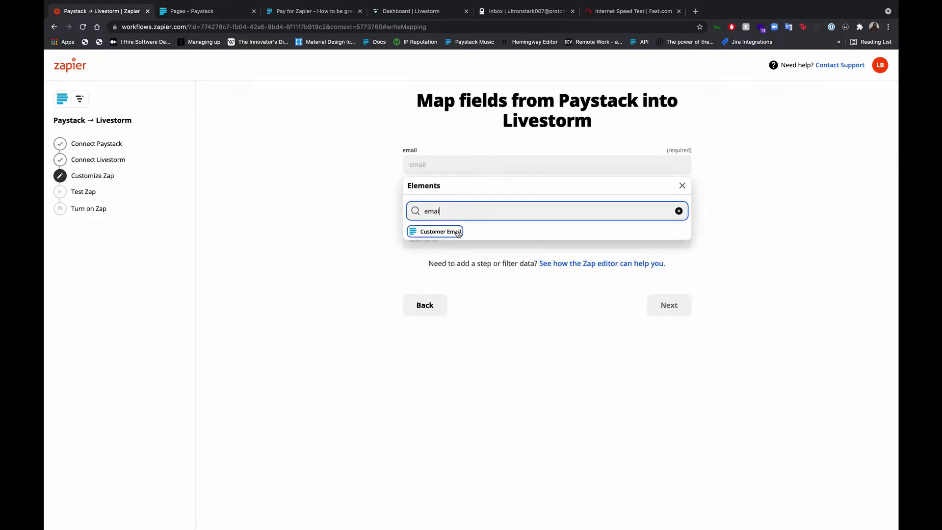
{"action": "left_click", "coordinate": [455, 233]}
{"action": "left_click", "coordinate": [388, 221]}
Map Customer First Name into the Livestorm first name field.
{"action": "left_click", "coordinate": [452, 211]}
{"action": "left_click", "coordinate": [461, 248]}
{"action": "type", "text": "fi"}
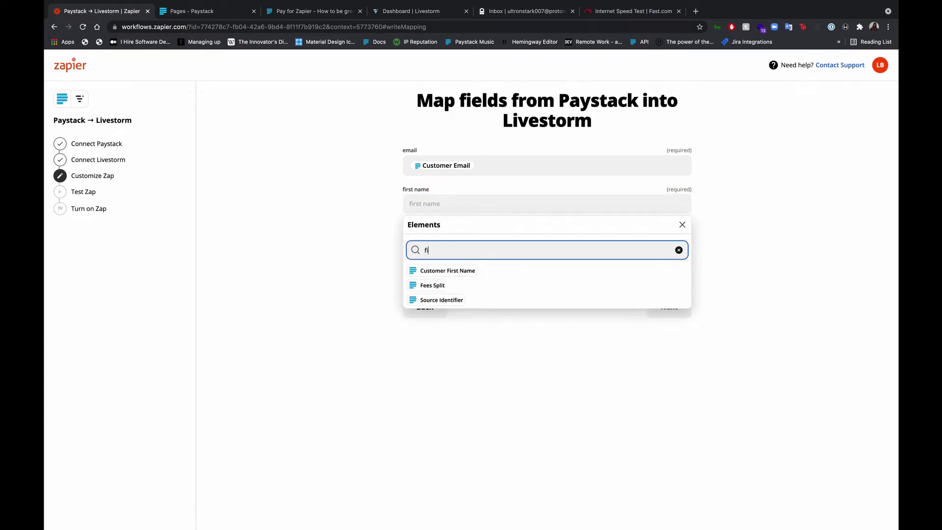
{"action": "left_click", "coordinate": [458, 271]}
{"action": "left_click", "coordinate": [373, 257]}
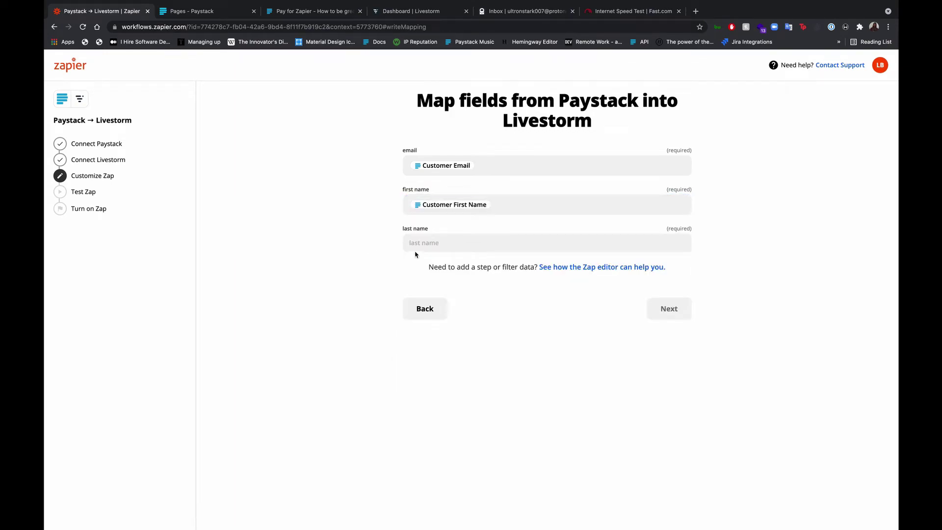
Map Customer Last Name into the last name field and proceed to testing.
{"action": "left_click", "coordinate": [454, 242]}
{"action": "type", "text": "last"}
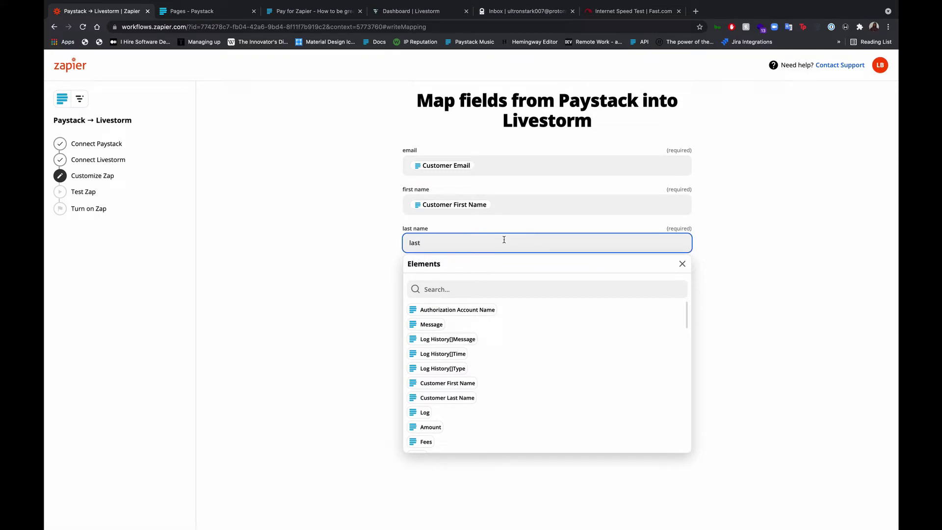
{"action": "type", "text": " a"}
{"action": "key", "text": "BackSpace"}
{"action": "key", "text": "BackSpace"}
{"action": "key", "text": "BackSpace"}
{"action": "key", "text": "BackSpace"}
{"action": "key", "text": "BackSpace"}
{"action": "left_click", "coordinate": [474, 284]}
{"action": "type", "text": "las"}
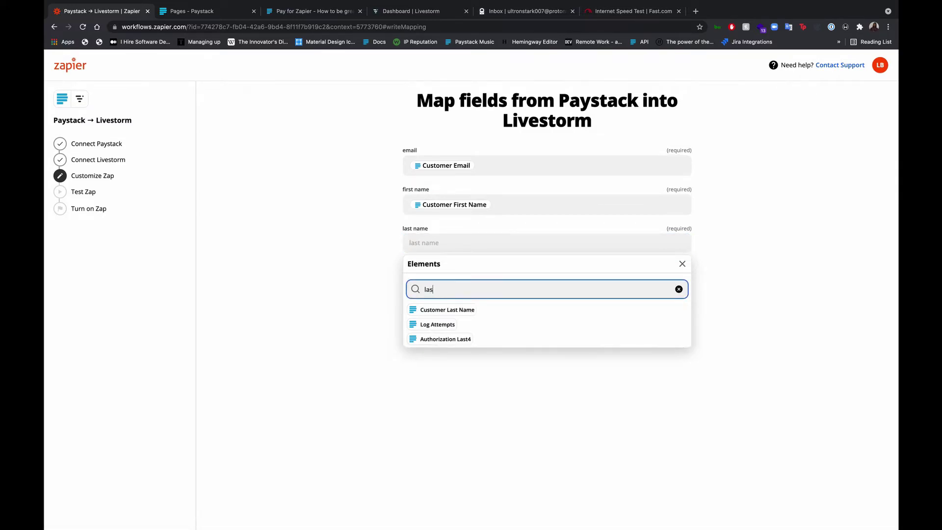
{"action": "left_click", "coordinate": [447, 310]}
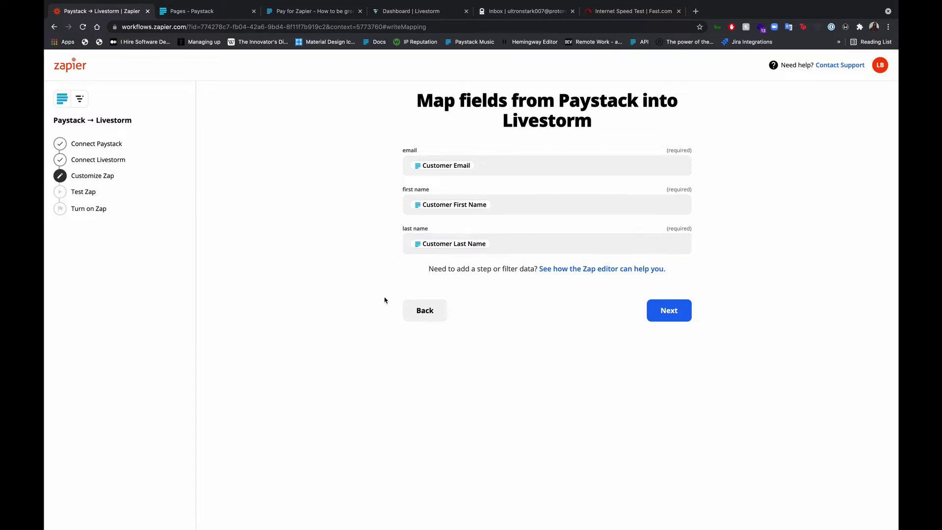
{"action": "left_click", "coordinate": [648, 312]}
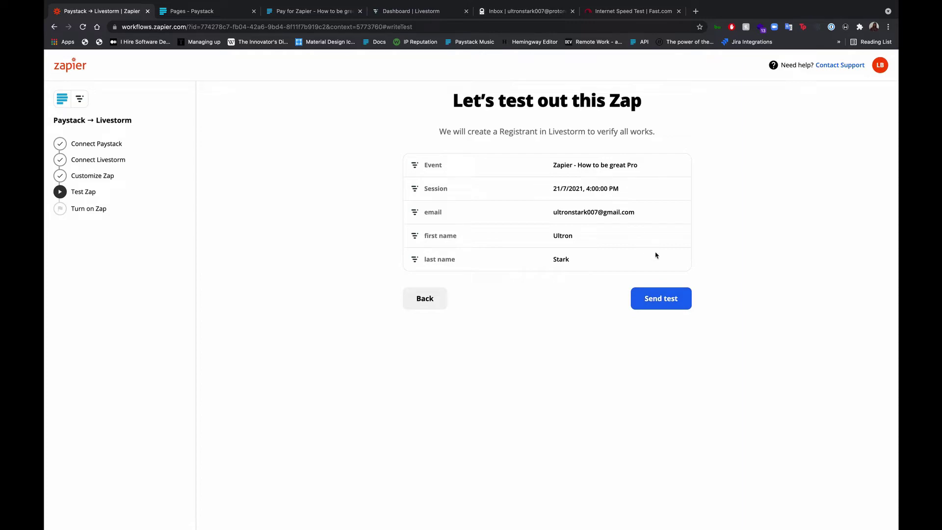
Send a test registrant to Livestorm and continue to the zap review.
{"action": "left_click", "coordinate": [656, 303]}
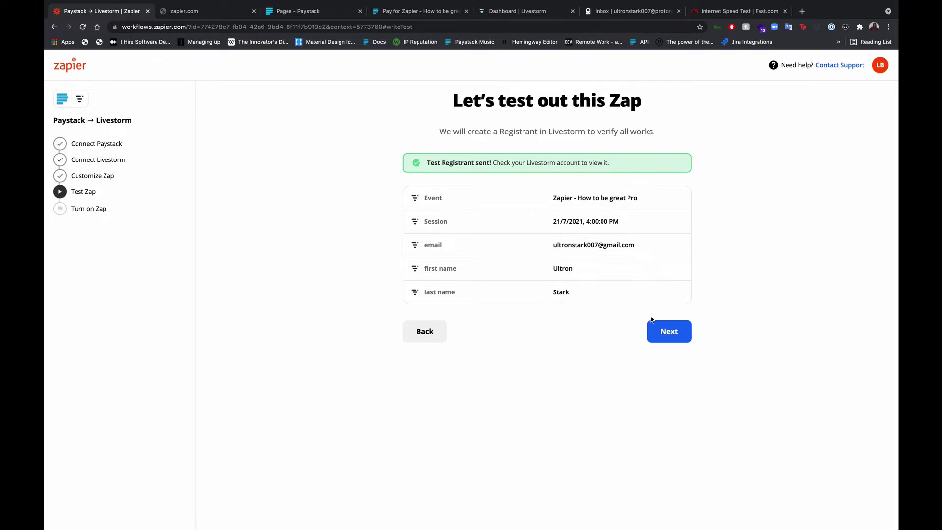
{"action": "left_click", "coordinate": [682, 341]}
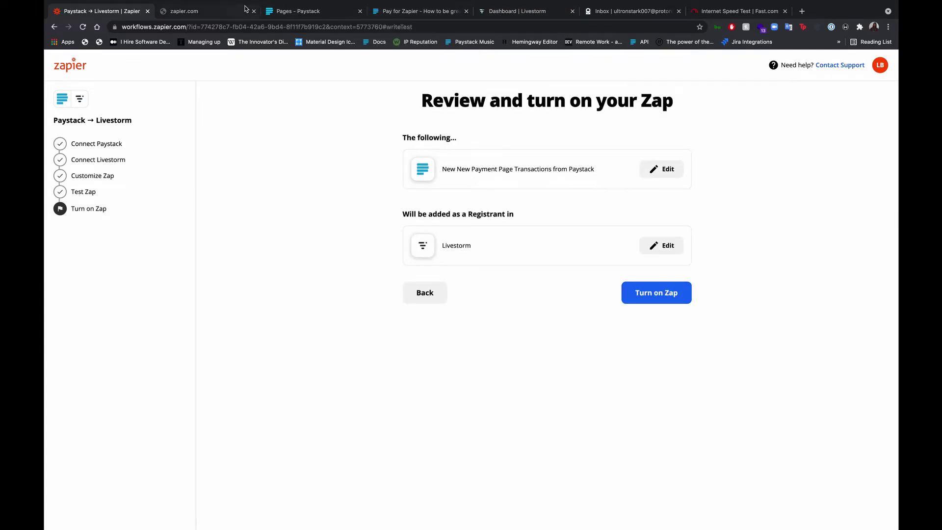
Reload Livestorm's People tab to confirm the test registrant, then return to Zapier.
{"action": "left_click", "coordinate": [523, 12]}
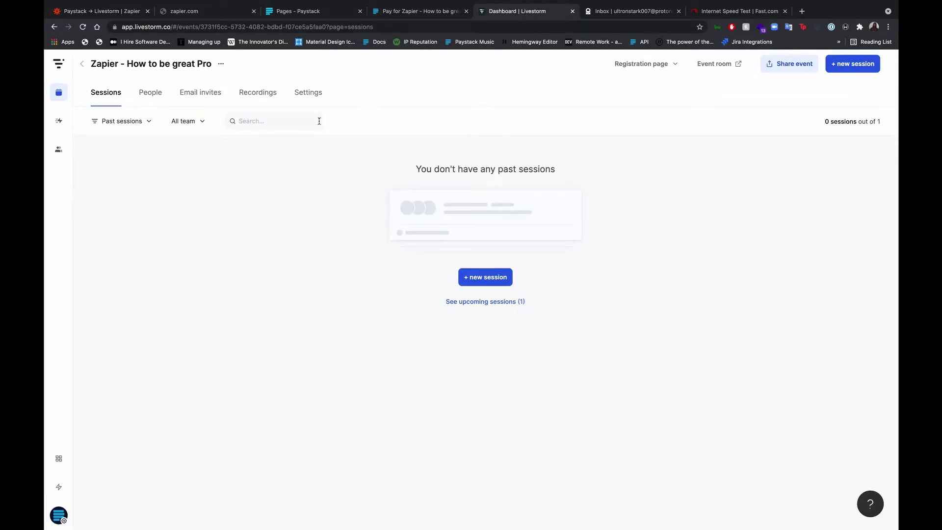
{"action": "left_click", "coordinate": [82, 27]}
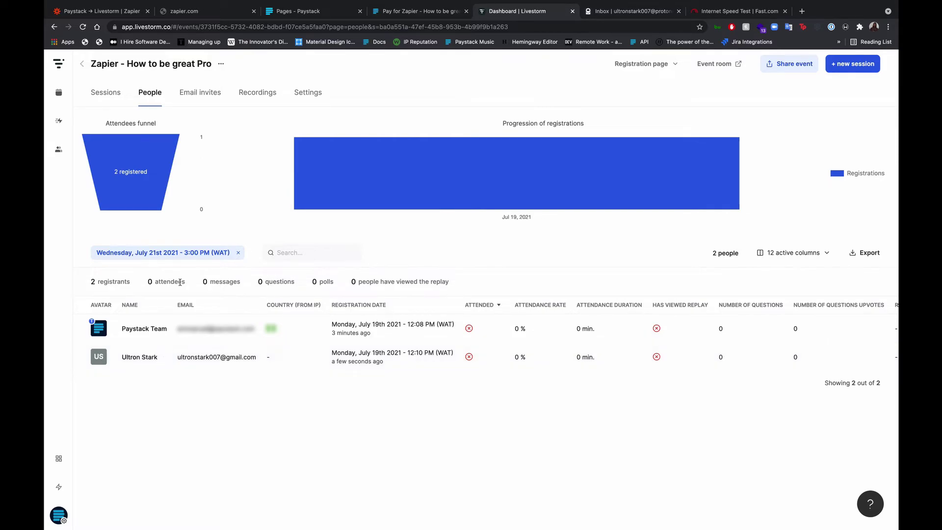
{"action": "left_click", "coordinate": [108, 10]}
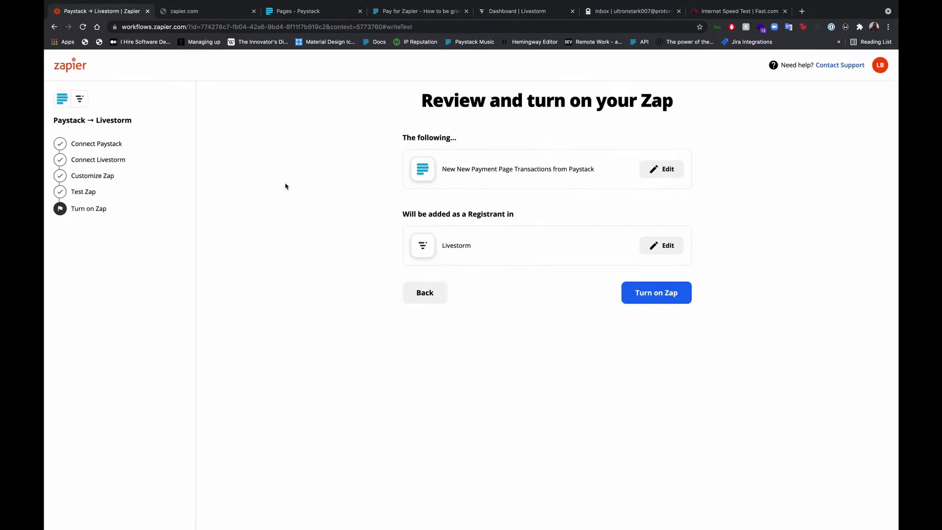
Turn on the Paystack → Livestorm zap.
{"action": "left_click", "coordinate": [682, 300]}
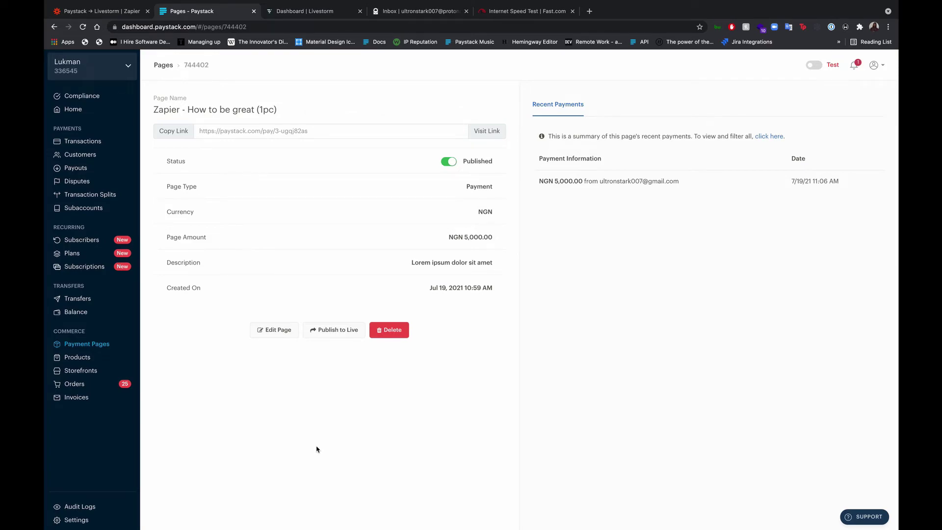
Open the Zapier - How to be great (1pc) payment page and enter the buyer's first and last name.
{"action": "left_click", "coordinate": [100, 346]}
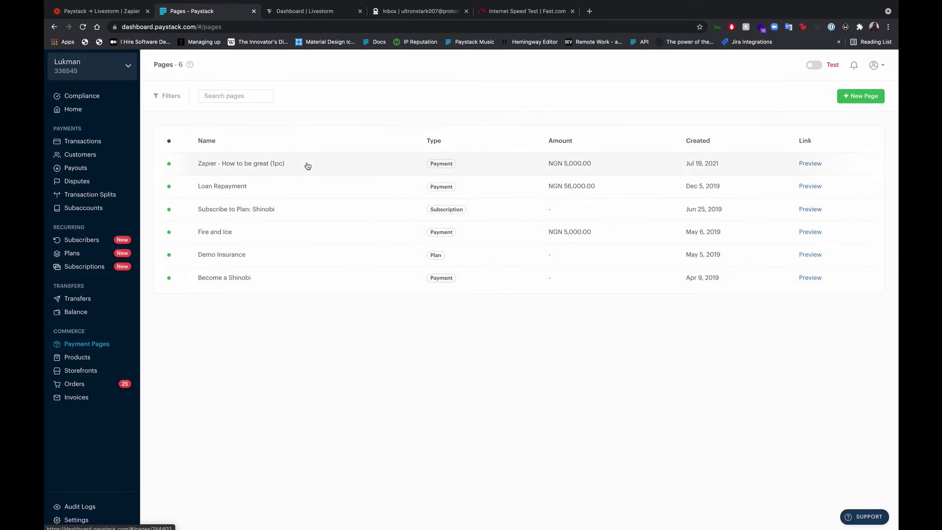
{"action": "left_click", "coordinate": [307, 166]}
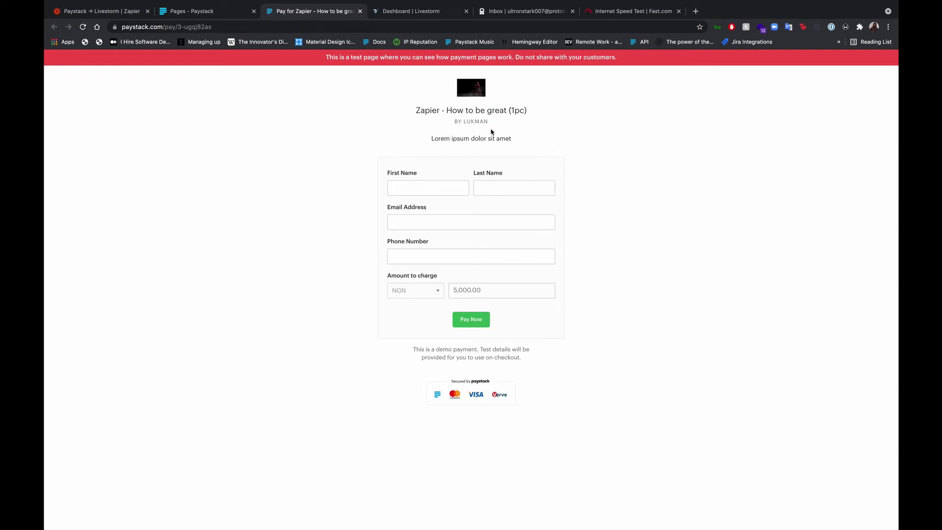
{"action": "left_click", "coordinate": [427, 186]}
{"action": "type", "text": "Ultron"}
{"action": "key", "text": "Tab"}
{"action": "type", "text": "Stark"}
Fill in the buyer's e-mail address and phone number and submit with Pay Now.
{"action": "left_click", "coordinate": [393, 222]}
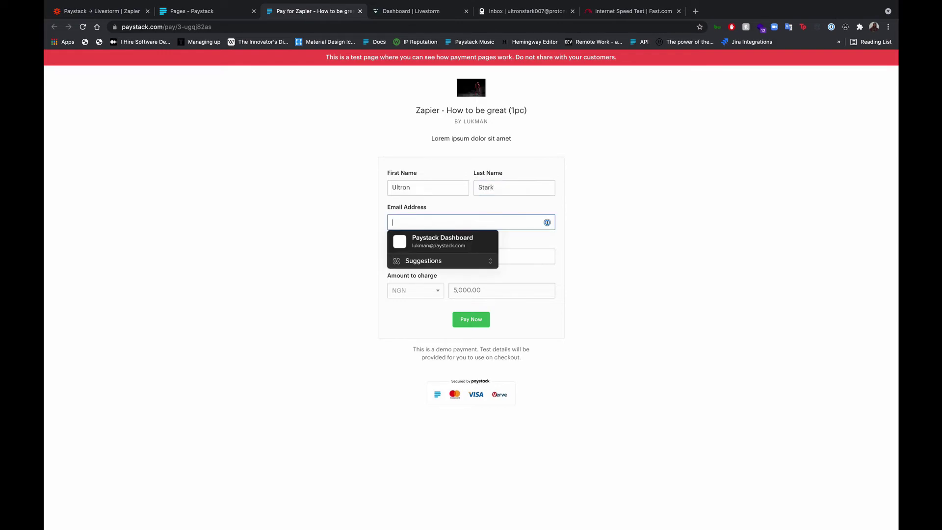
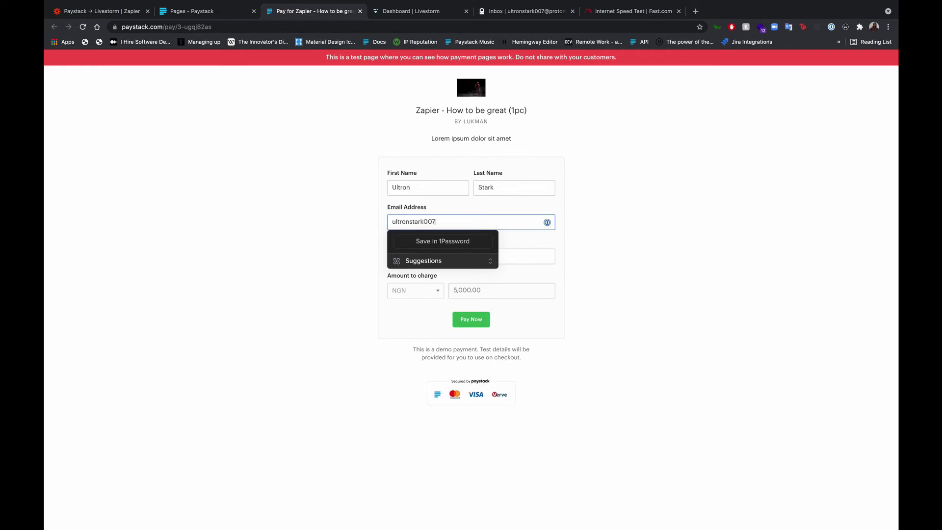
{"action": "key", "text": "Tab"}
{"action": "left_click", "coordinate": [476, 322]}
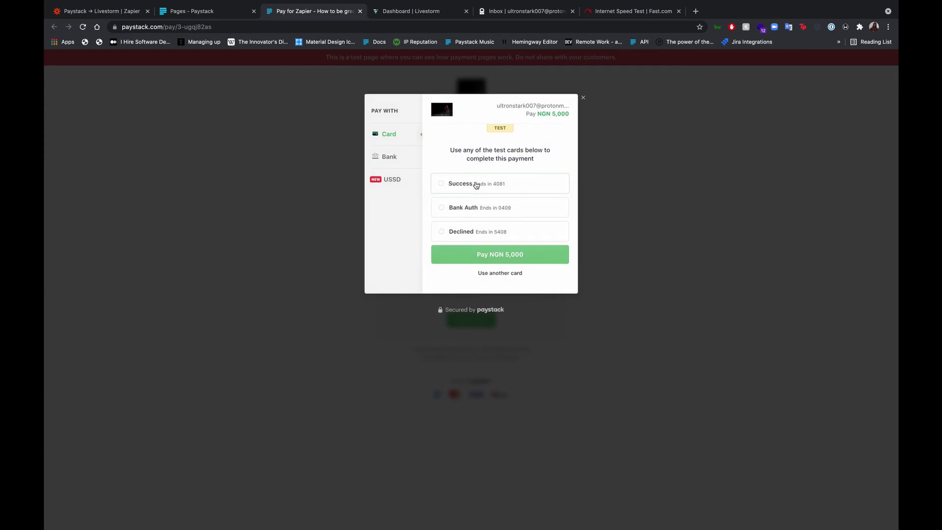
Pay NGN 5,000 on the Paystack page using the Success test card.
{"action": "left_click", "coordinate": [492, 186]}
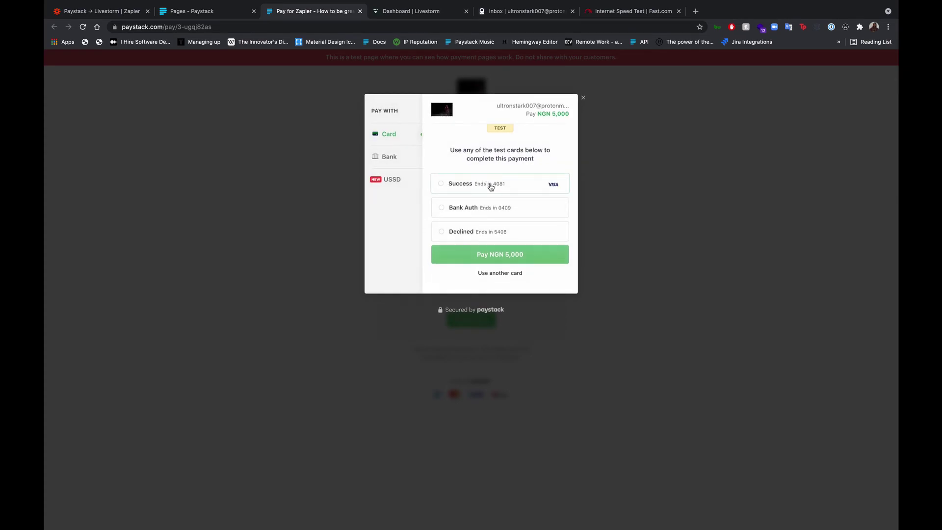
{"action": "left_click", "coordinate": [499, 256]}
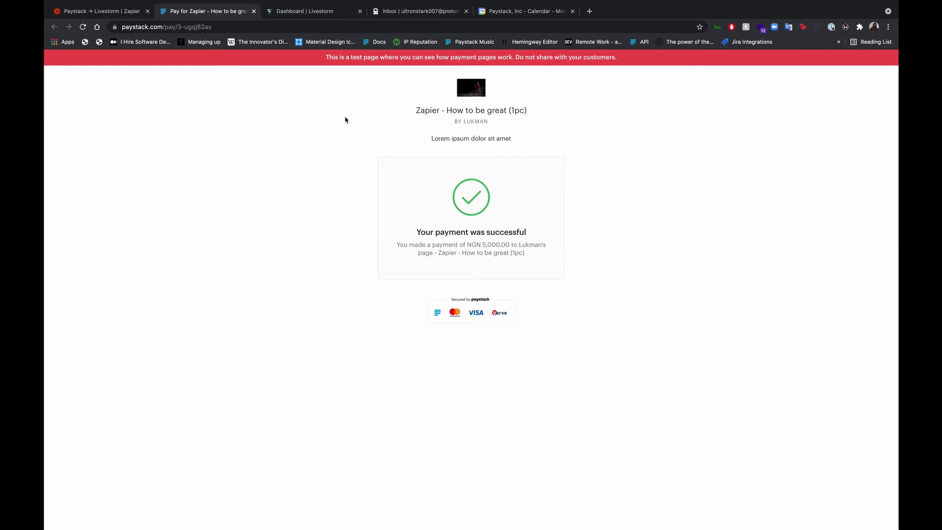
Check Livestorm's people list for 'Zapier - How to be great Pro' shows 3 registrants.
{"action": "left_click", "coordinate": [301, 14]}
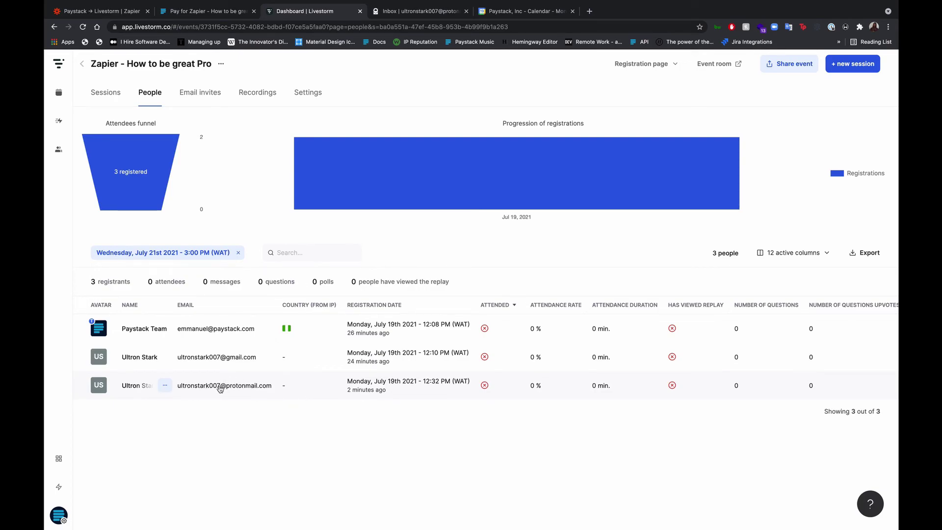
Open the 'You've just registered for Paystack's event' confirmation email in ProtonMail.
{"action": "left_click", "coordinate": [430, 12]}
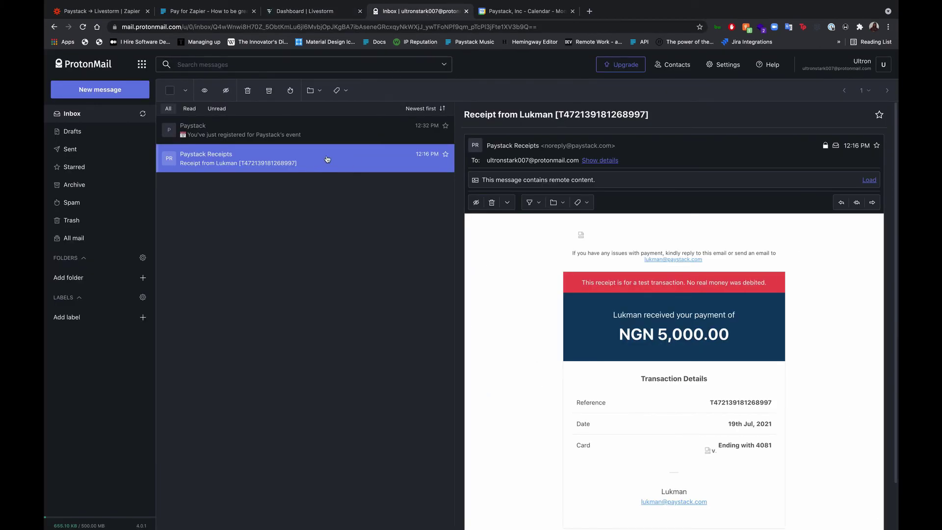
{"action": "scroll", "coordinate": [648, 402], "scroll_direction": "down", "scroll_amount": 2}
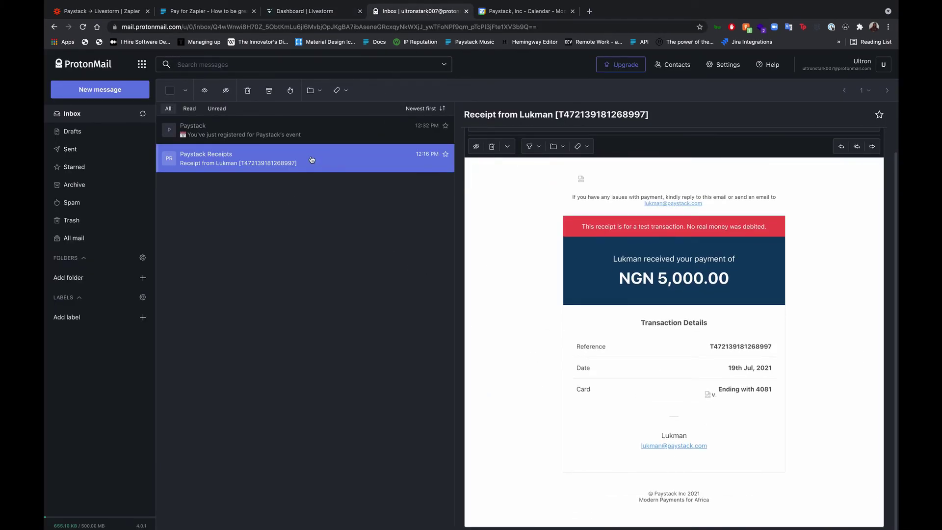
{"action": "left_click", "coordinate": [309, 141]}
{"action": "scroll", "coordinate": [537, 396], "scroll_direction": "down", "scroll_amount": 2}
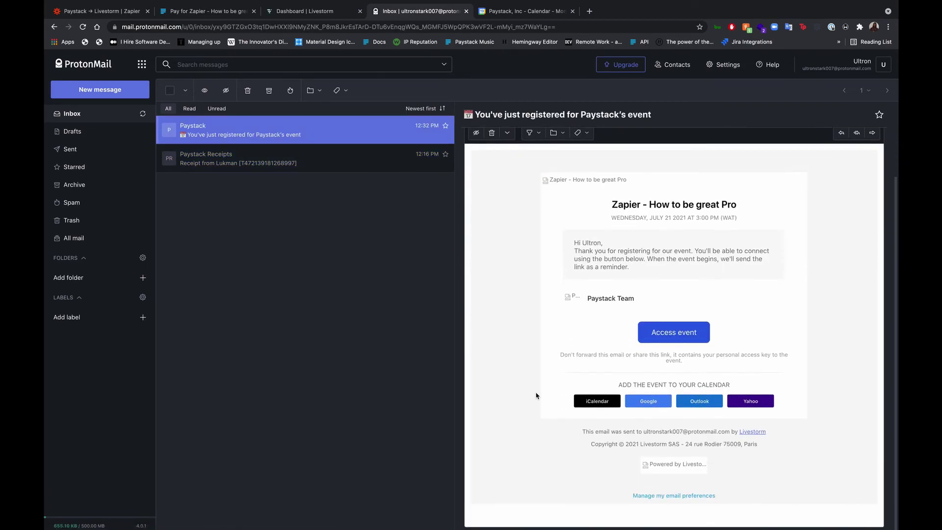
{"action": "scroll", "coordinate": [536, 396], "scroll_direction": "up", "scroll_amount": 3}
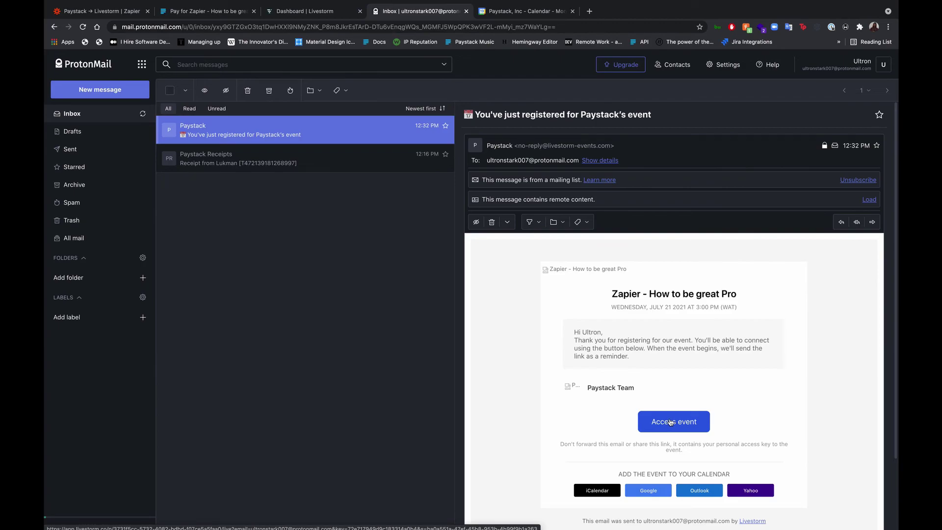
Open the Paystack → Livestorm zap's details page in Zapier and toggle it ON.
{"action": "left_click", "coordinate": [121, 13]}
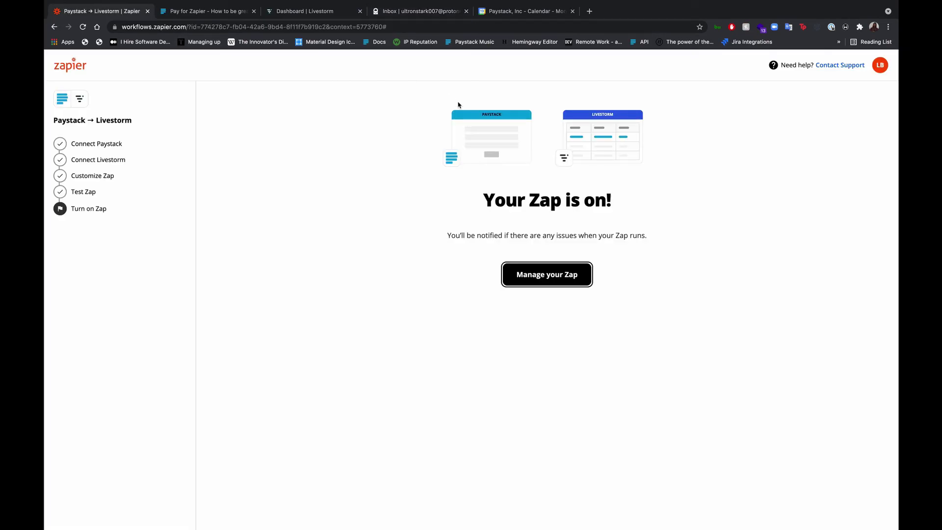
{"action": "left_click", "coordinate": [545, 274]}
{"action": "left_click", "coordinate": [780, 129]}
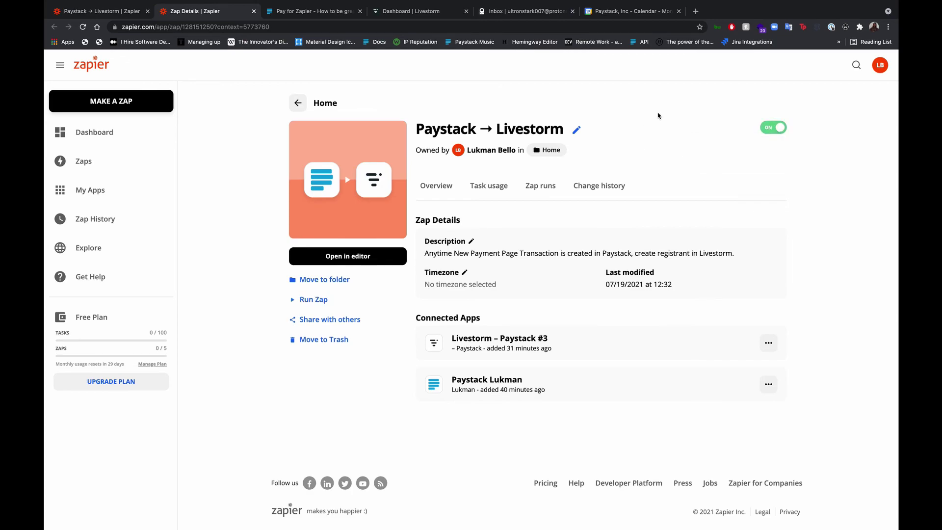